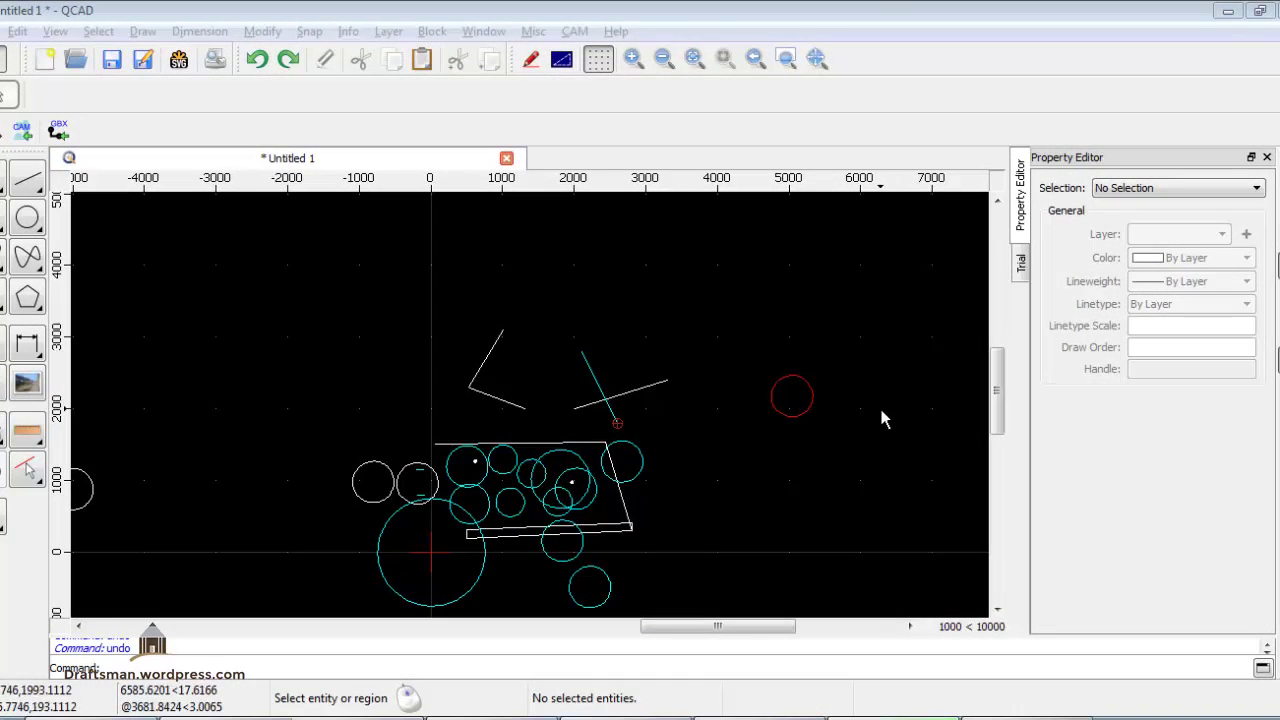
# Step: Zoom in and select the red circle of radius about 288.7 at the drawing's right
pyautogui.scroll(3, 879, 404)
pyautogui.click(721, 418)
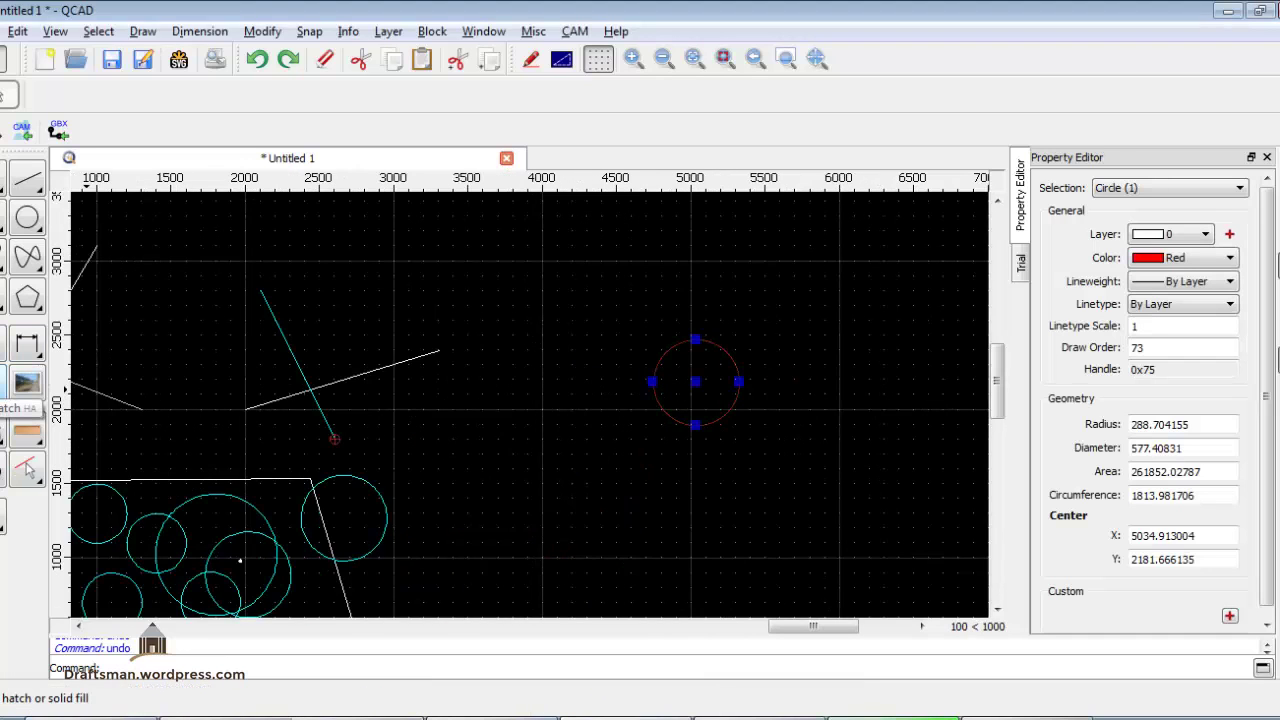
# Step: Apply a solid fill hatch to the red circle, then undo it
pyautogui.click(27, 383)
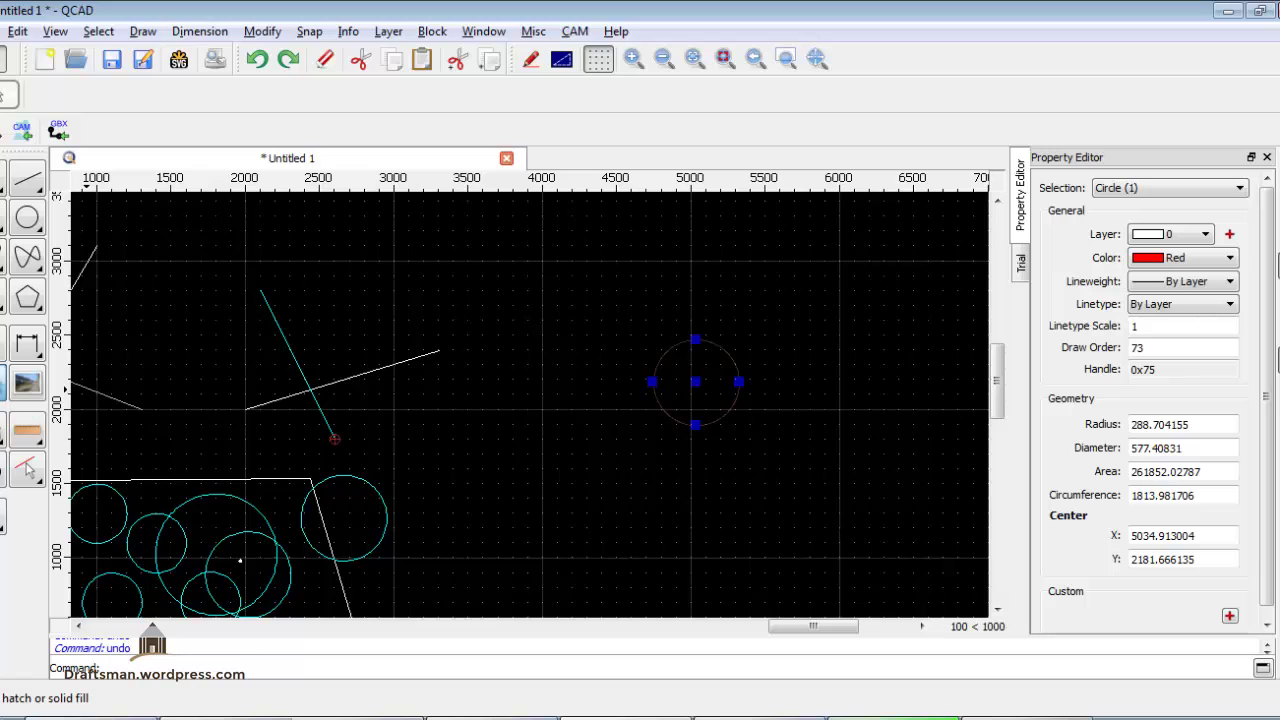
pyautogui.moveTo(659, 218); pyautogui.dragTo(379, 227)
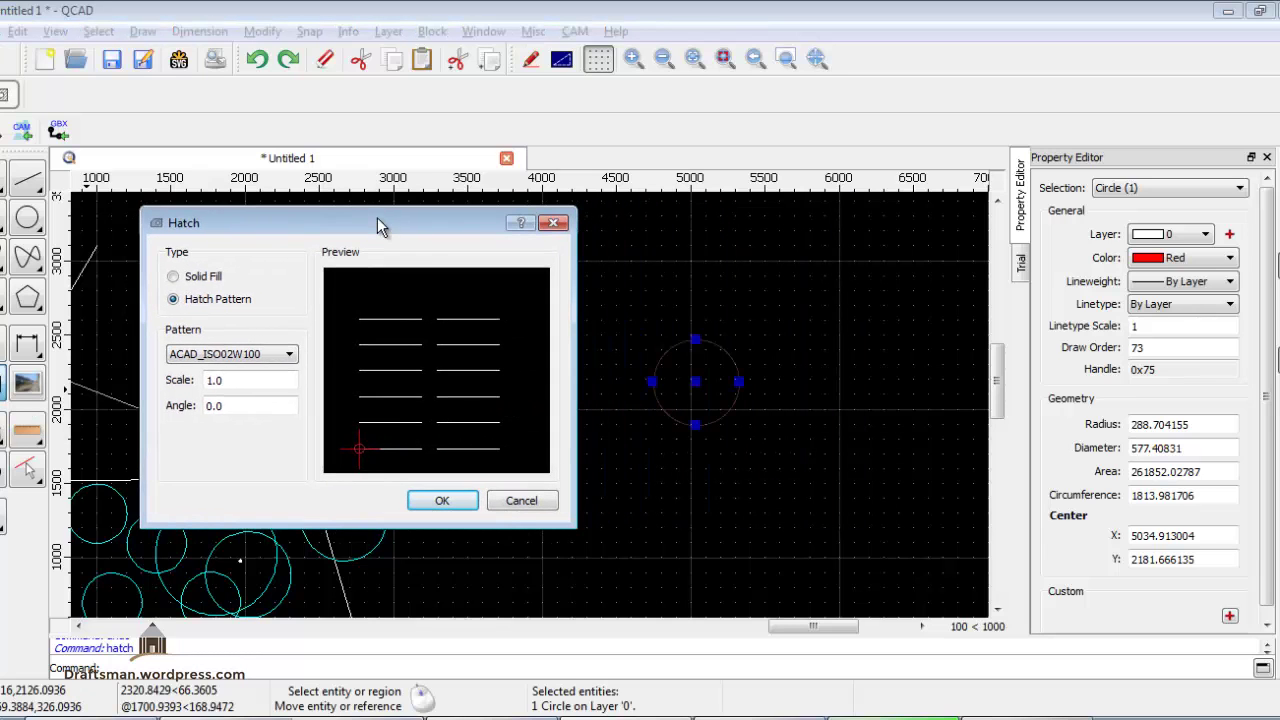
pyautogui.click(186, 285)
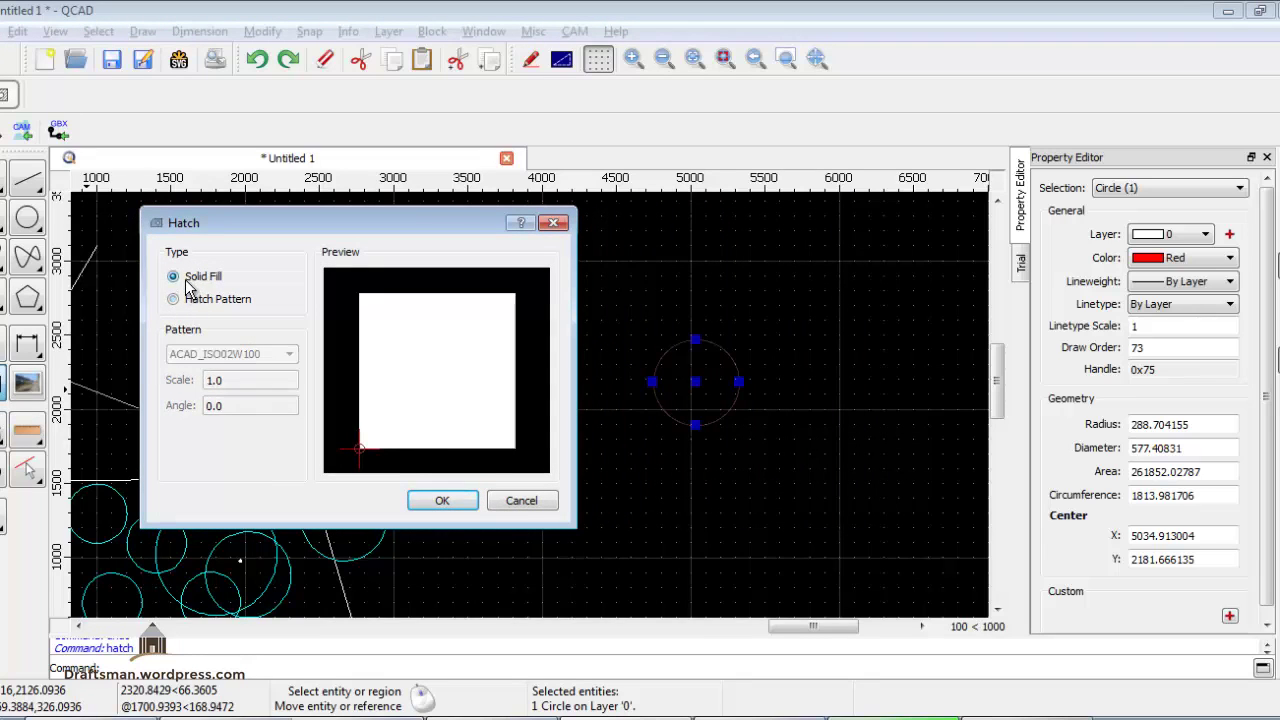
pyautogui.click(442, 500)
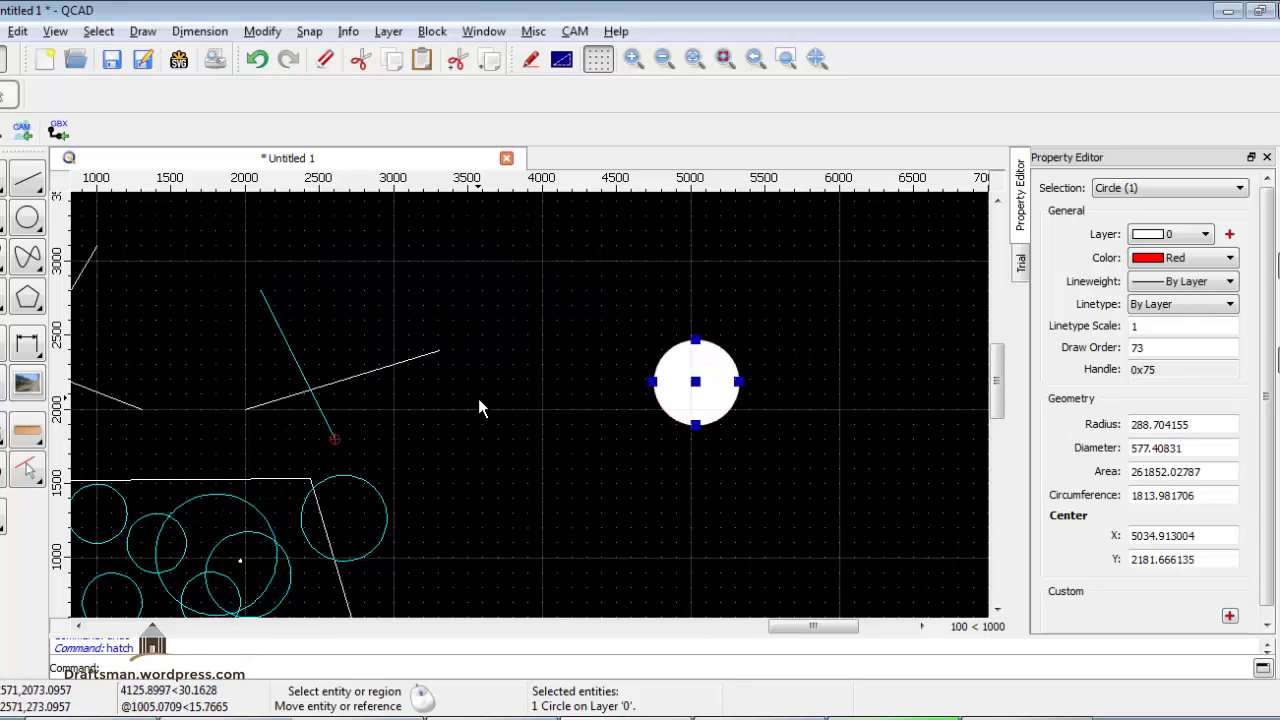
pyautogui.hotkey('ctrl', 'z')
# Step: Start a pattern hatch on the circle and pick AR-CONC after trying ISO08W100 and ISO10W100
pyautogui.click(27, 383)
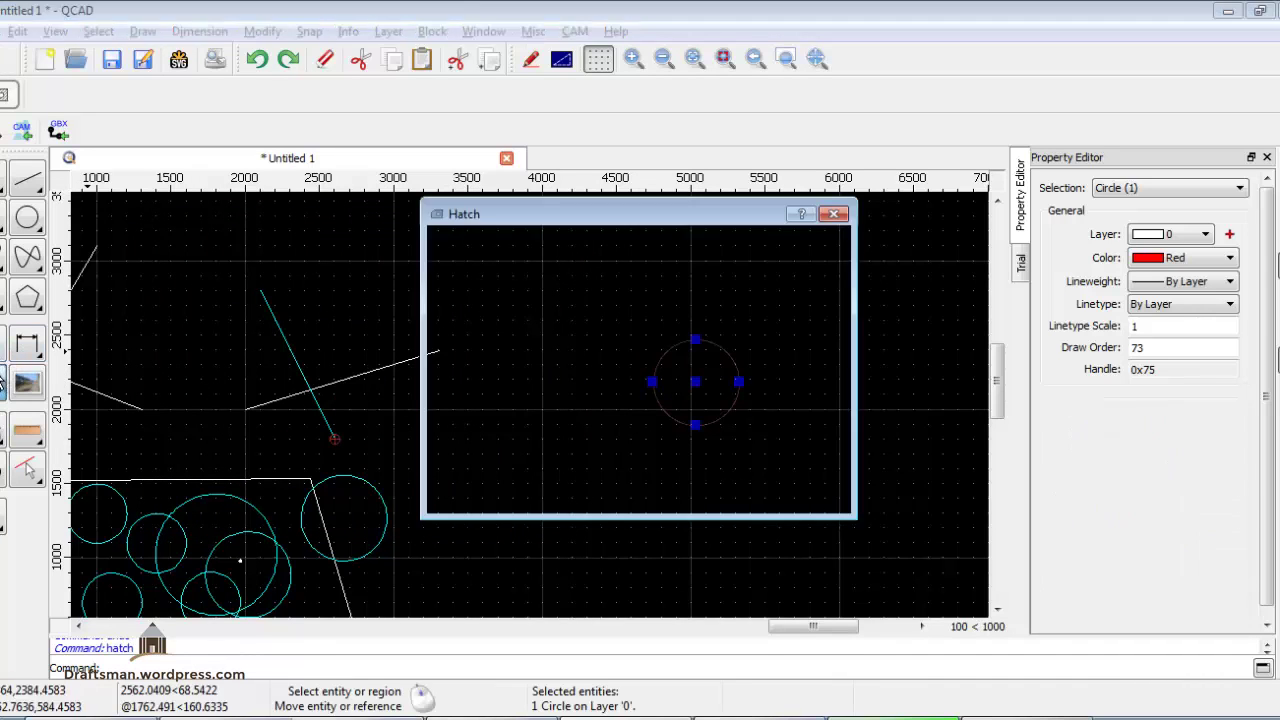
pyautogui.click(497, 291)
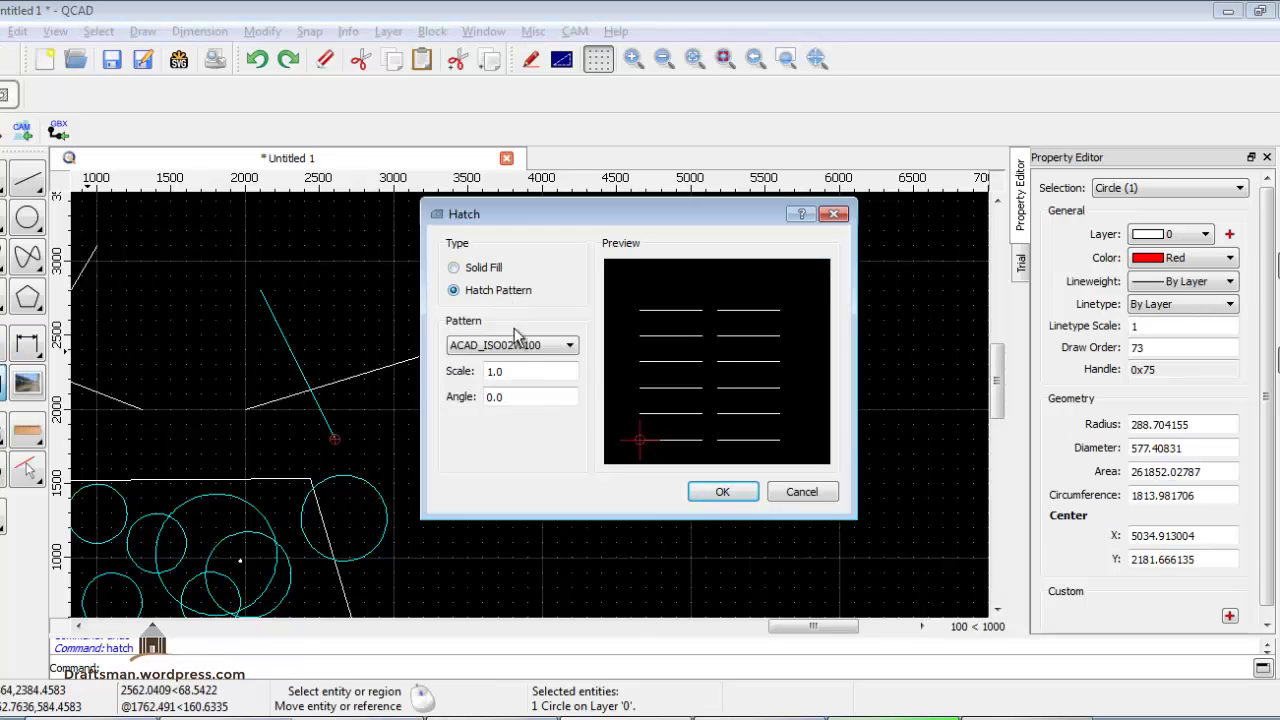
pyautogui.click(521, 342)
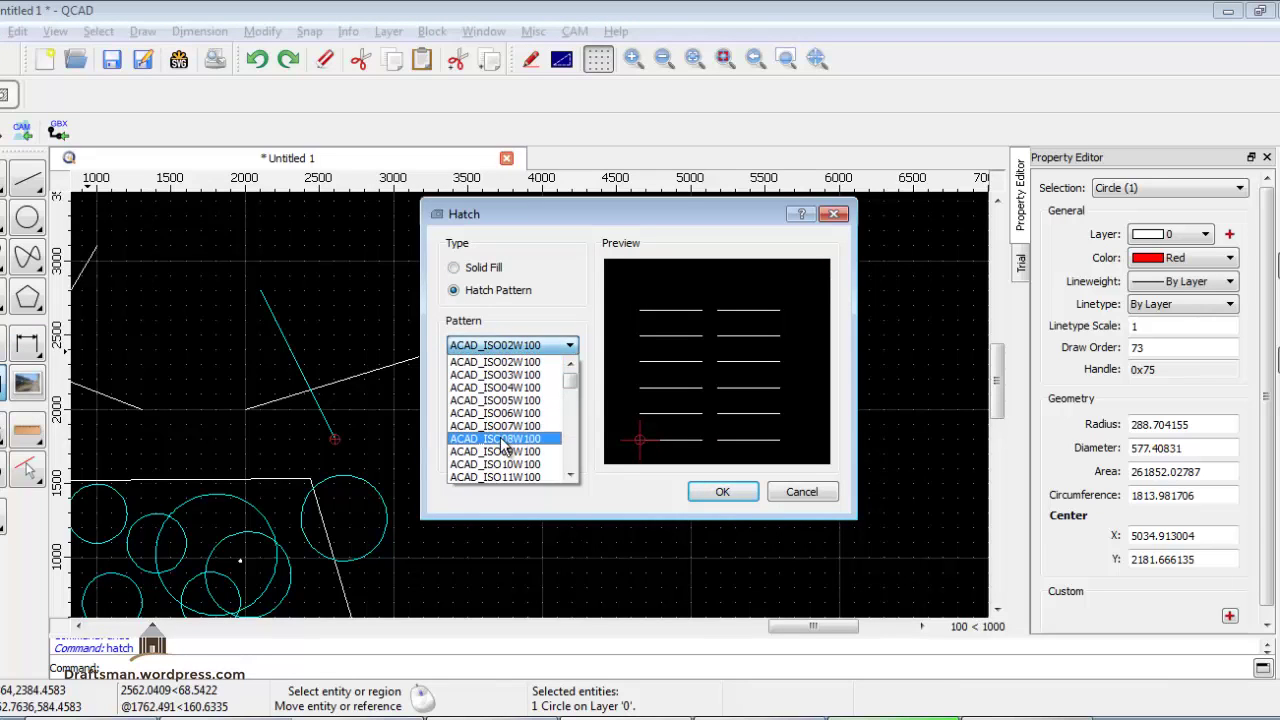
pyautogui.click(500, 447)
pyautogui.click(510, 345)
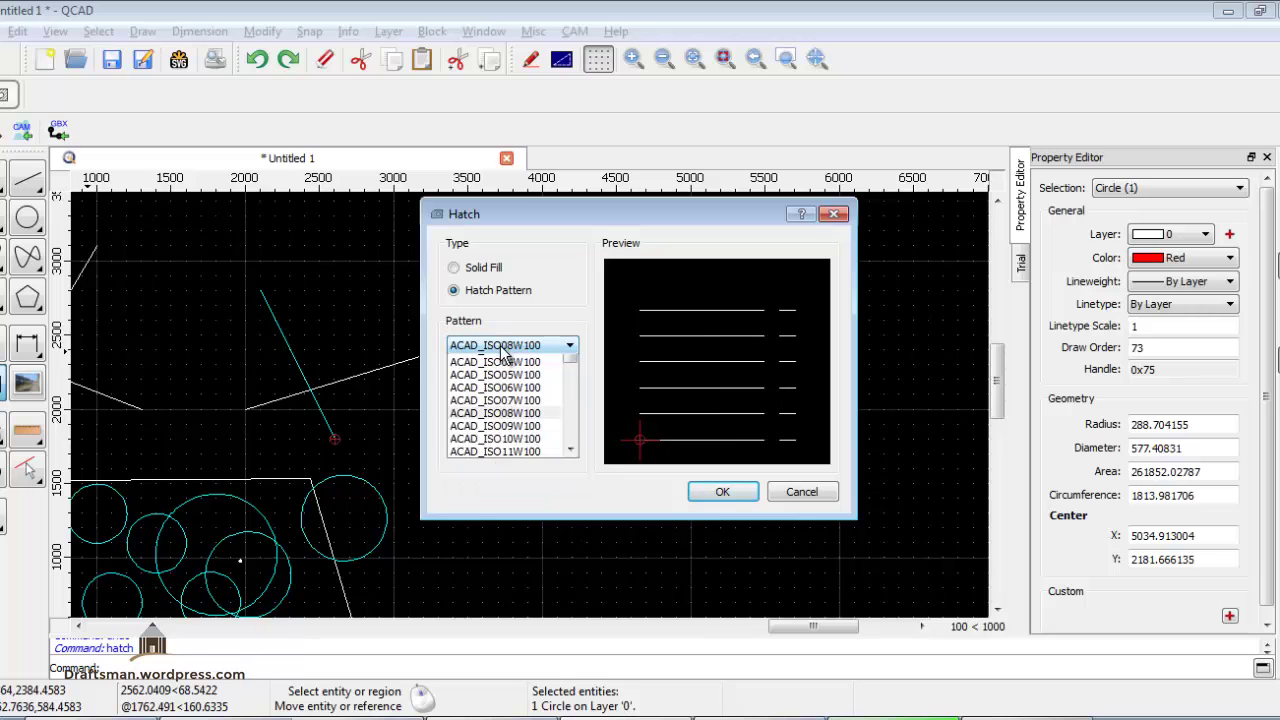
pyautogui.click(505, 455)
pyautogui.click(527, 350)
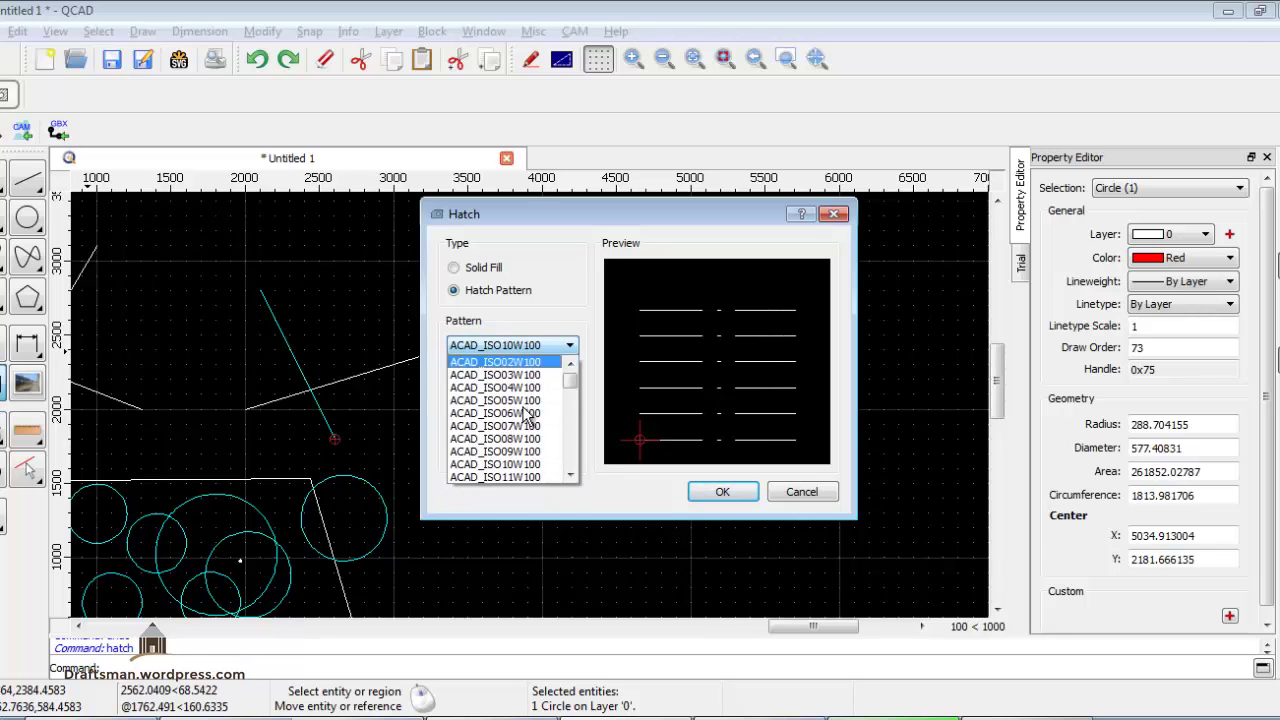
pyautogui.scroll(-3, 500, 430)
pyautogui.click(505, 450)
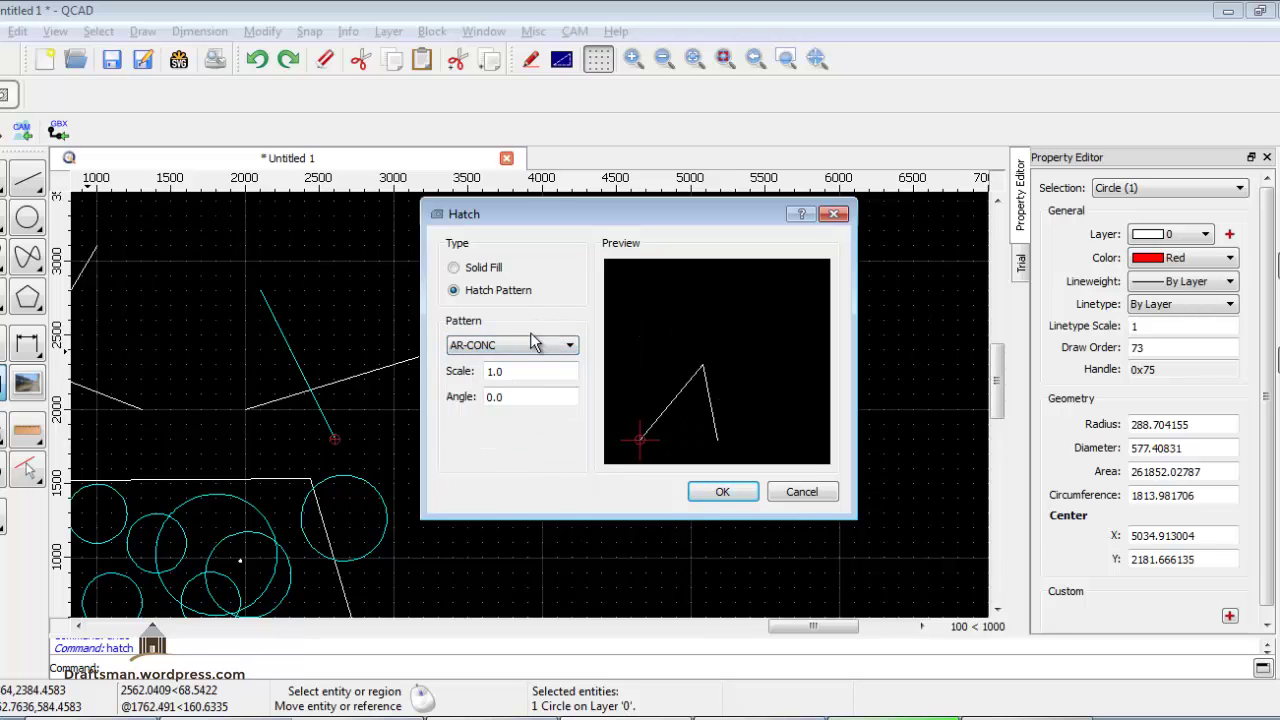
pyautogui.click(535, 346)
pyautogui.click(678, 327)
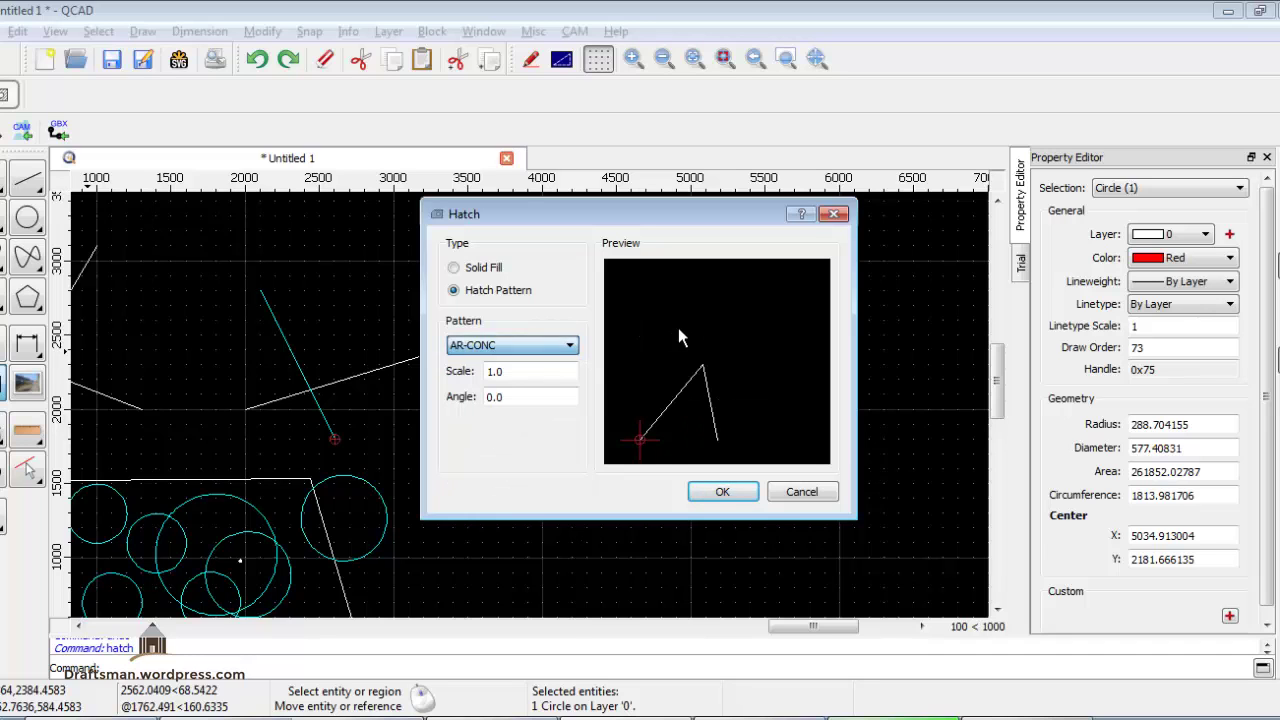
pyautogui.moveTo(703, 228); pyautogui.dragTo(451, 168)
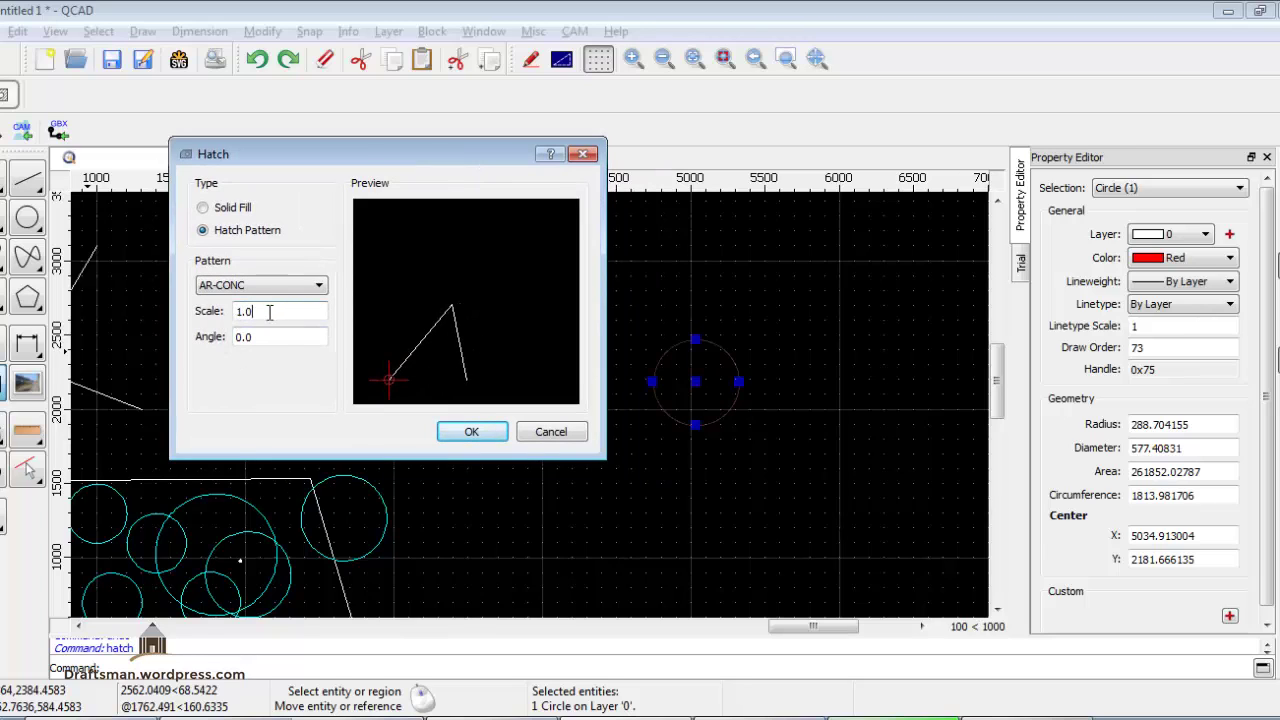
# Step: Set the hatch scale to 0.5 and angle to 45, and apply it
pyautogui.moveTo(269, 312); pyautogui.dragTo(245, 311)
pyautogui.write('.5')
pyautogui.press('Tab')
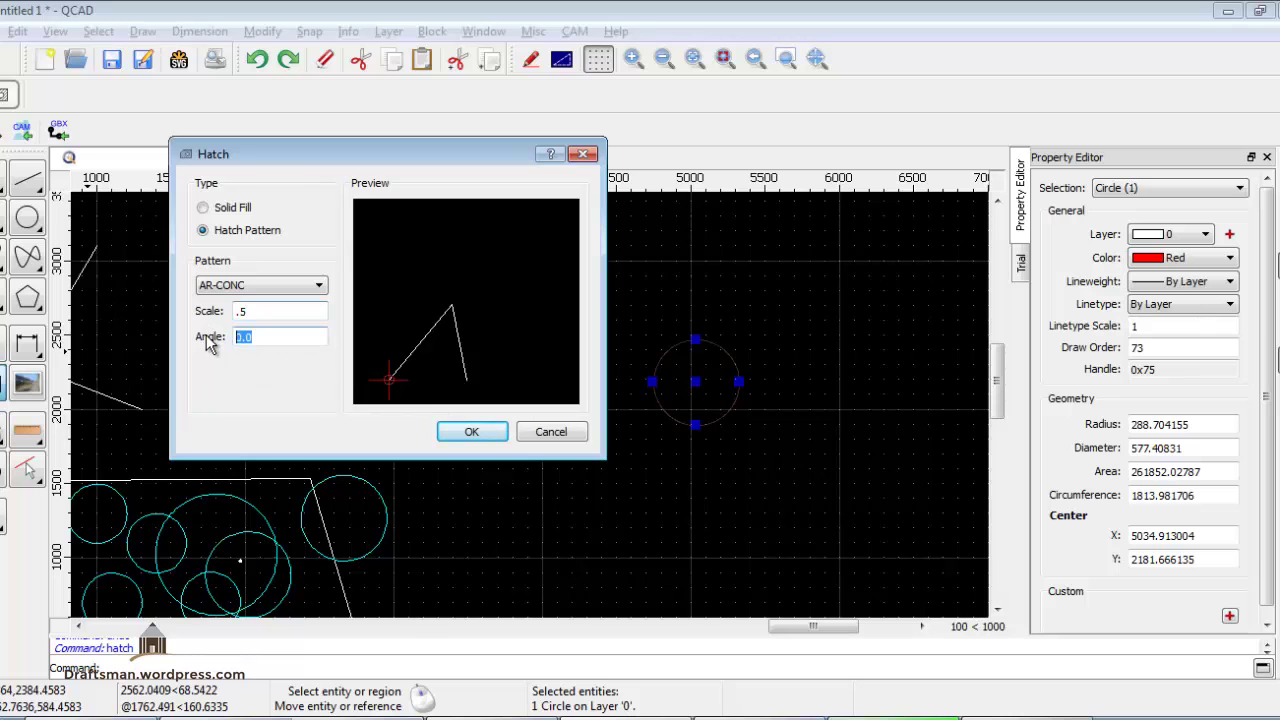
pyautogui.write('4')
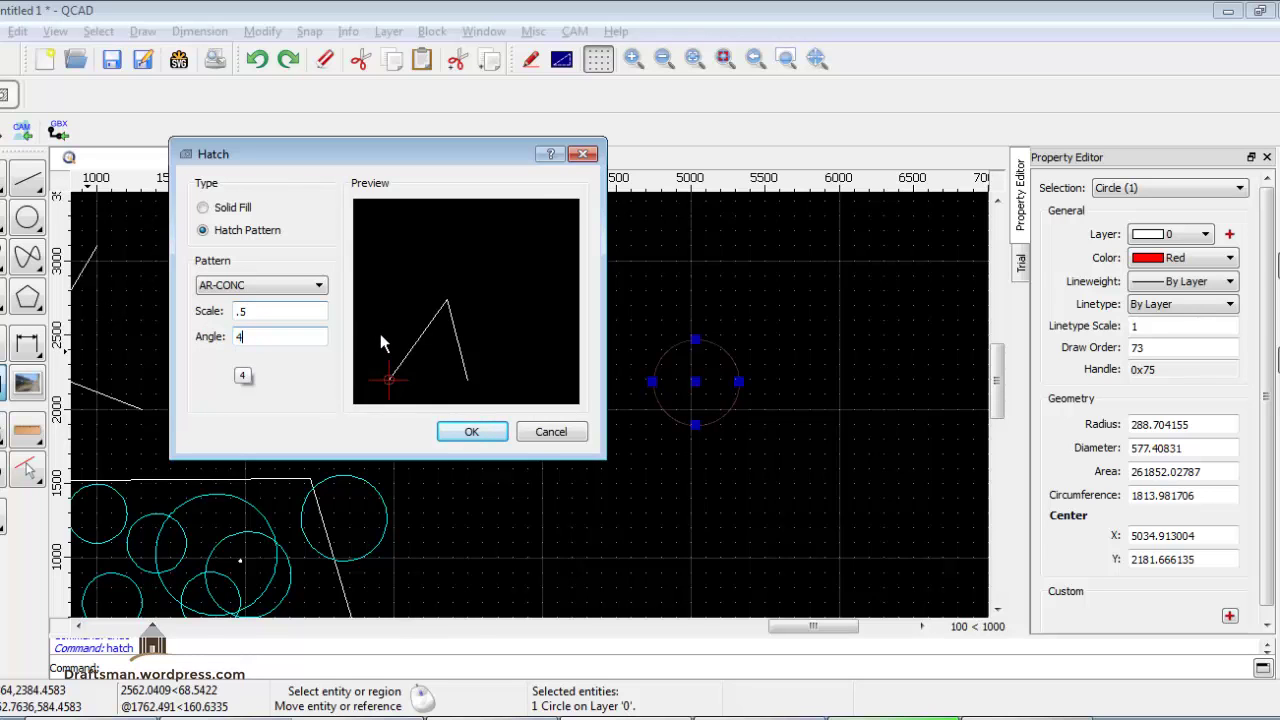
pyautogui.write('15')
pyautogui.press('Return')
pyautogui.scroll(4, 678, 412)
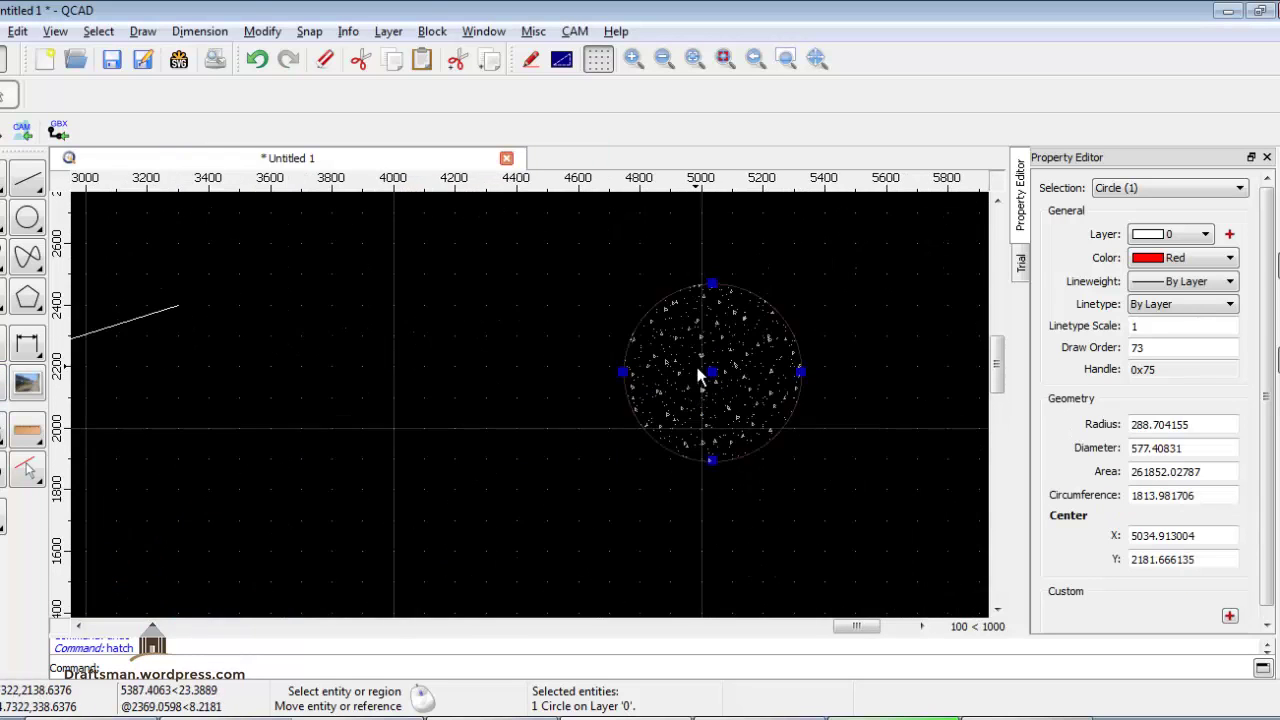
pyautogui.scroll(4, 697, 358)
pyautogui.scroll(2, 697, 358)
pyautogui.scroll(-2, 429, 320)
pyautogui.scroll(-2, 600, 480)
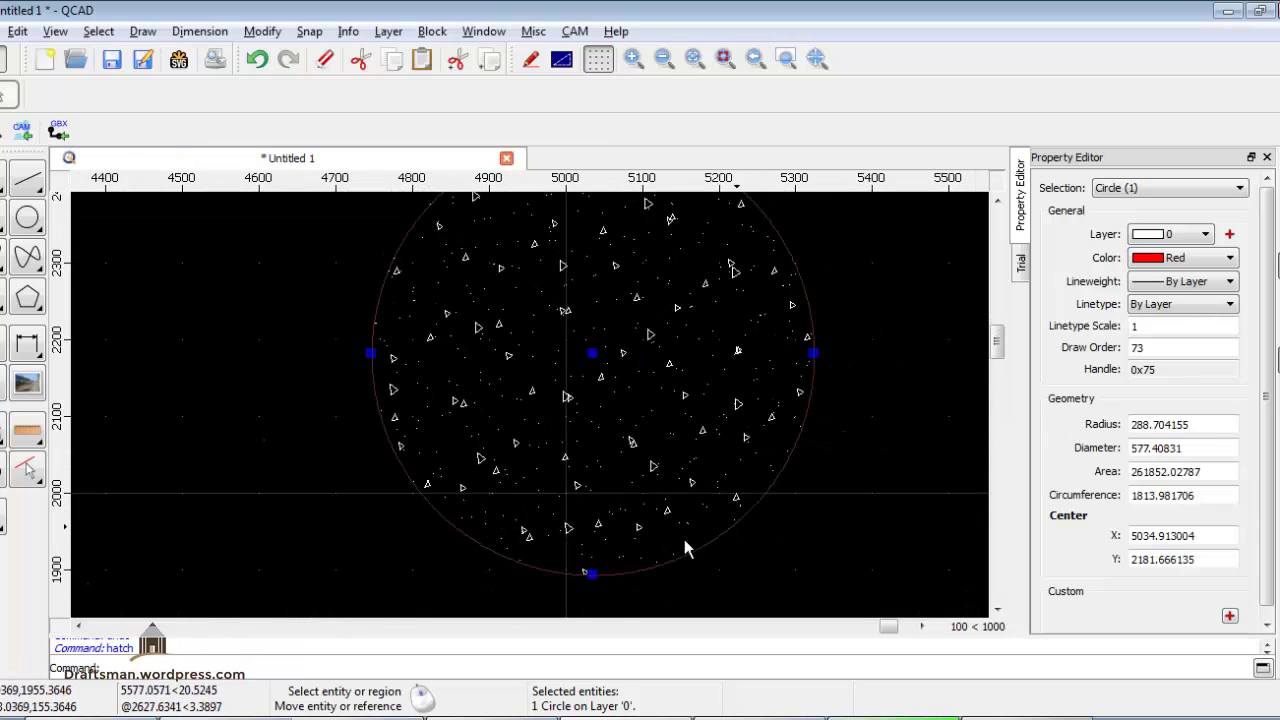
pyautogui.scroll(-1, 563, 451)
pyautogui.moveTo(446, 388); pyautogui.dragTo(638, 362, button='middle')
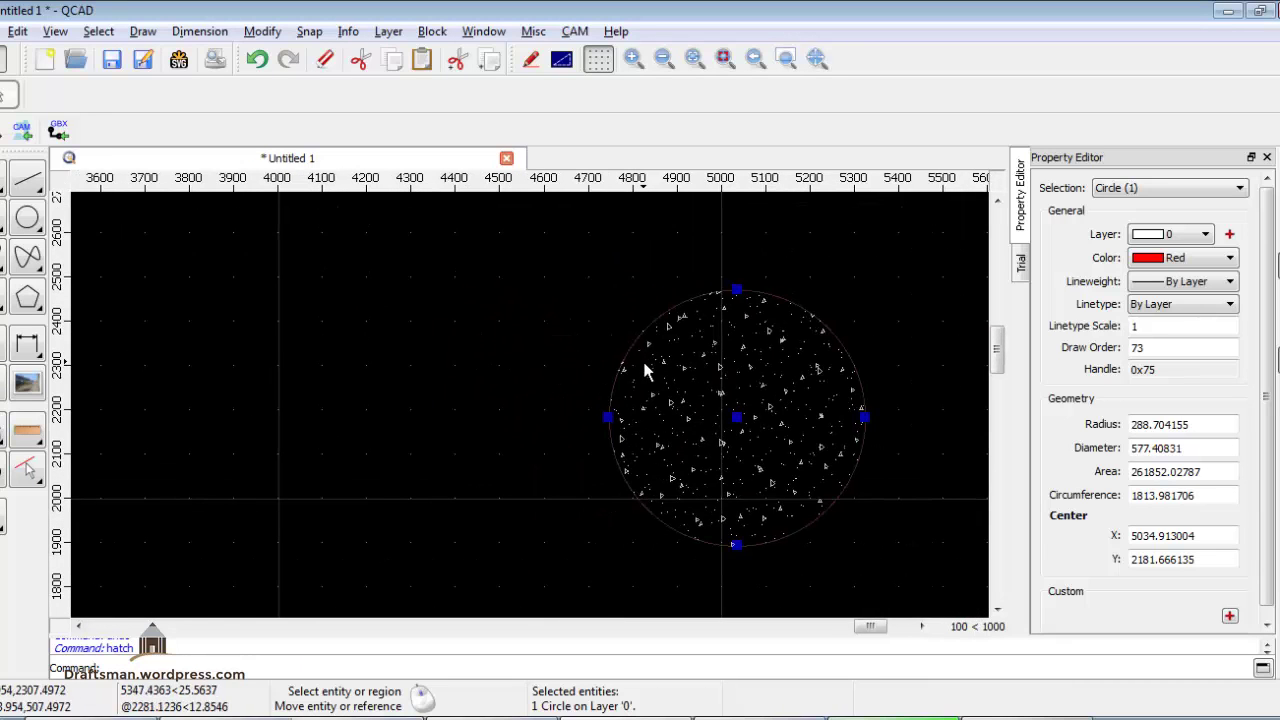
pyautogui.scroll(-1, 651, 366)
pyautogui.scroll(-1, 808, 428)
pyautogui.scroll(-1, 808, 428)
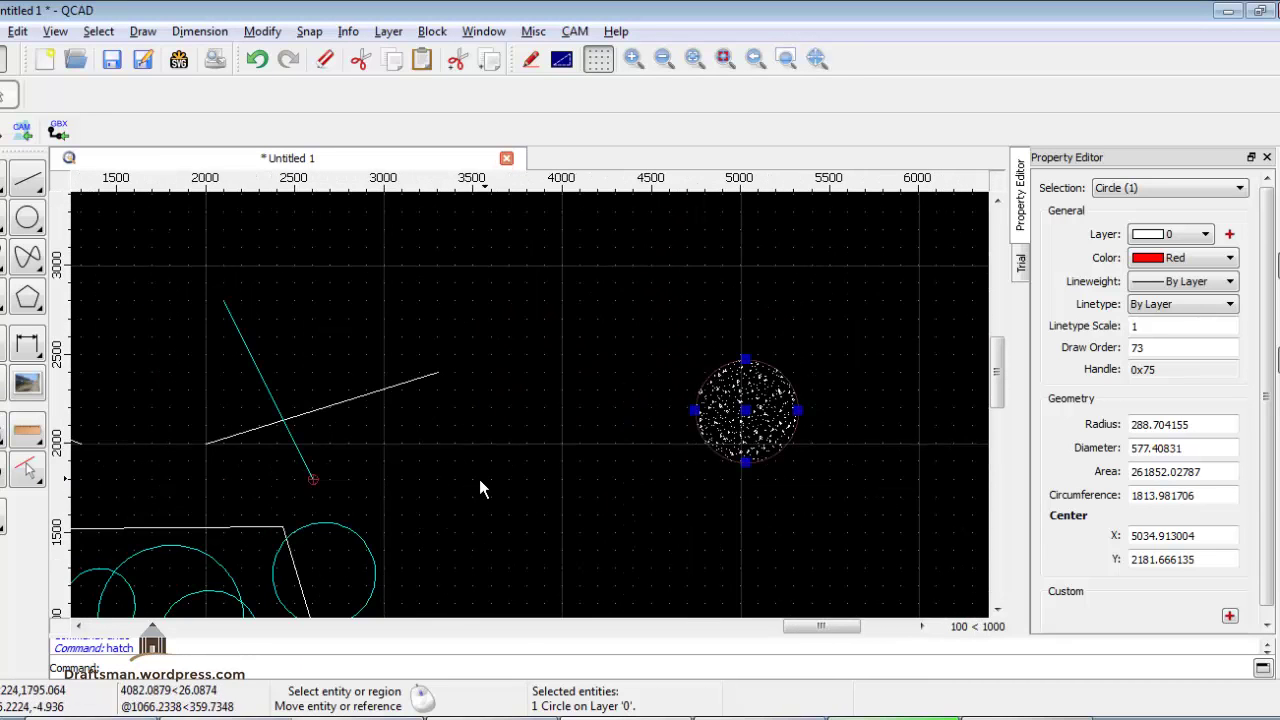
pyautogui.moveTo(480, 486)
pyautogui.mouseDown(button='middle')
pyautogui.moveTo(651, 440)
pyautogui.moveTo(638, 410)
pyautogui.mouseUp(button='middle')
pyautogui.click(625, 399)
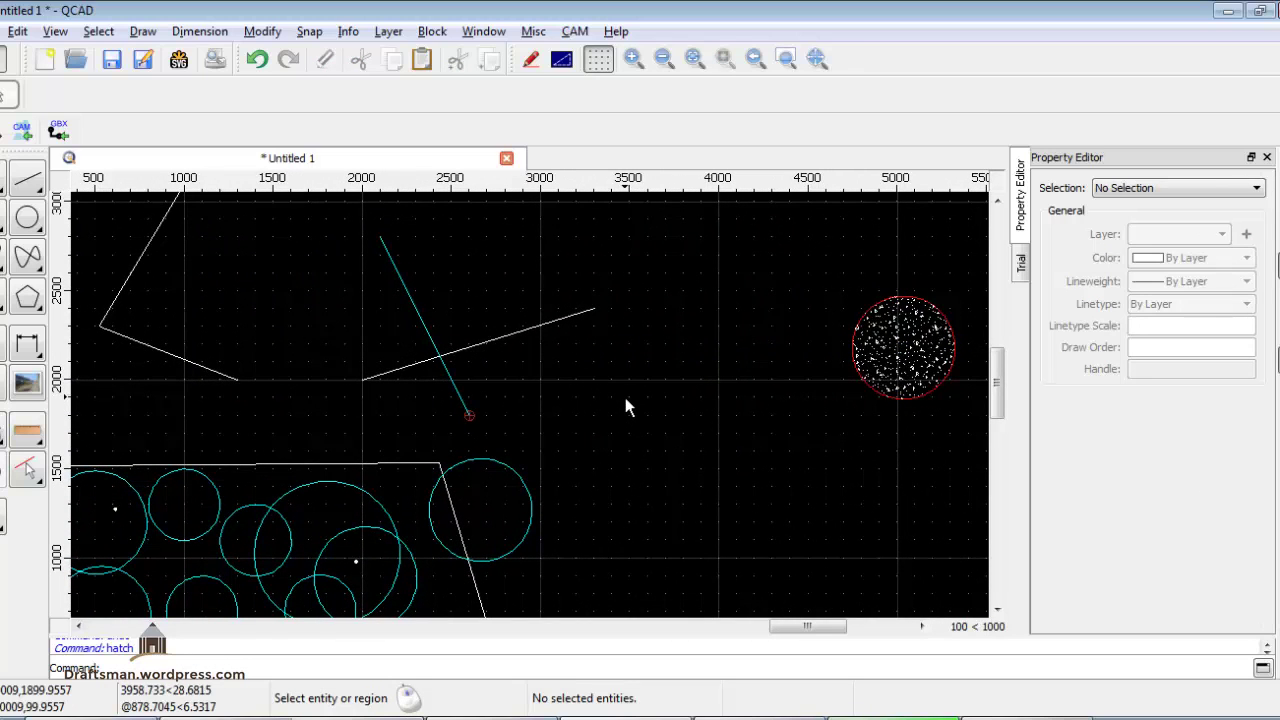
pyautogui.scroll(-1, 625, 397)
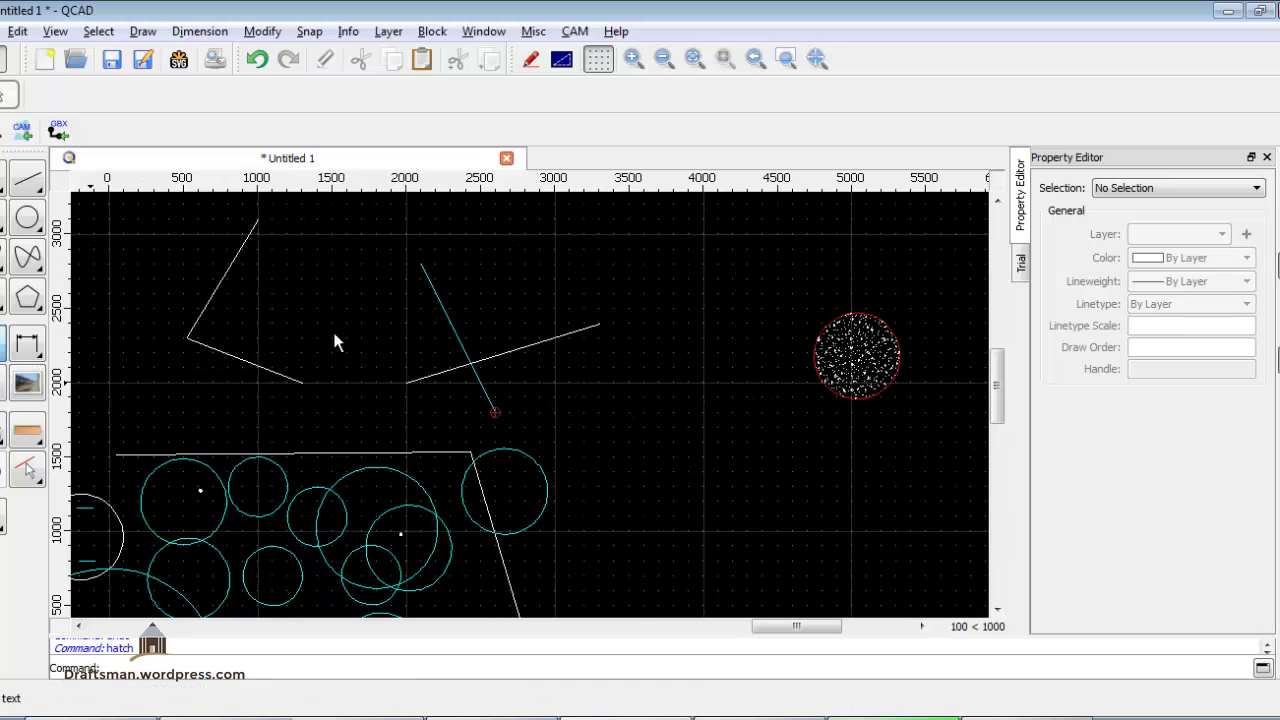
# Step: Create bold italic, middle-left aligned text 'hello world' with a second line 'helo'
pyautogui.press('t')
pyautogui.press('e')
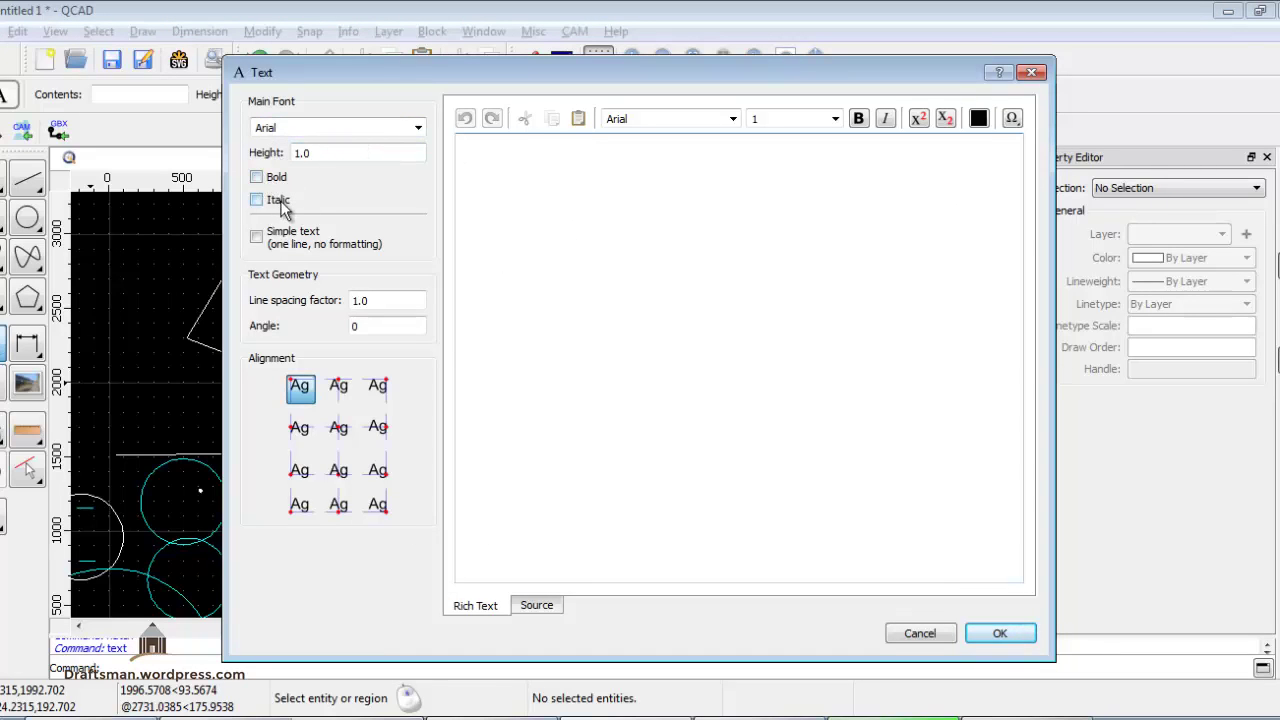
pyautogui.click(528, 177)
pyautogui.write('ello world')
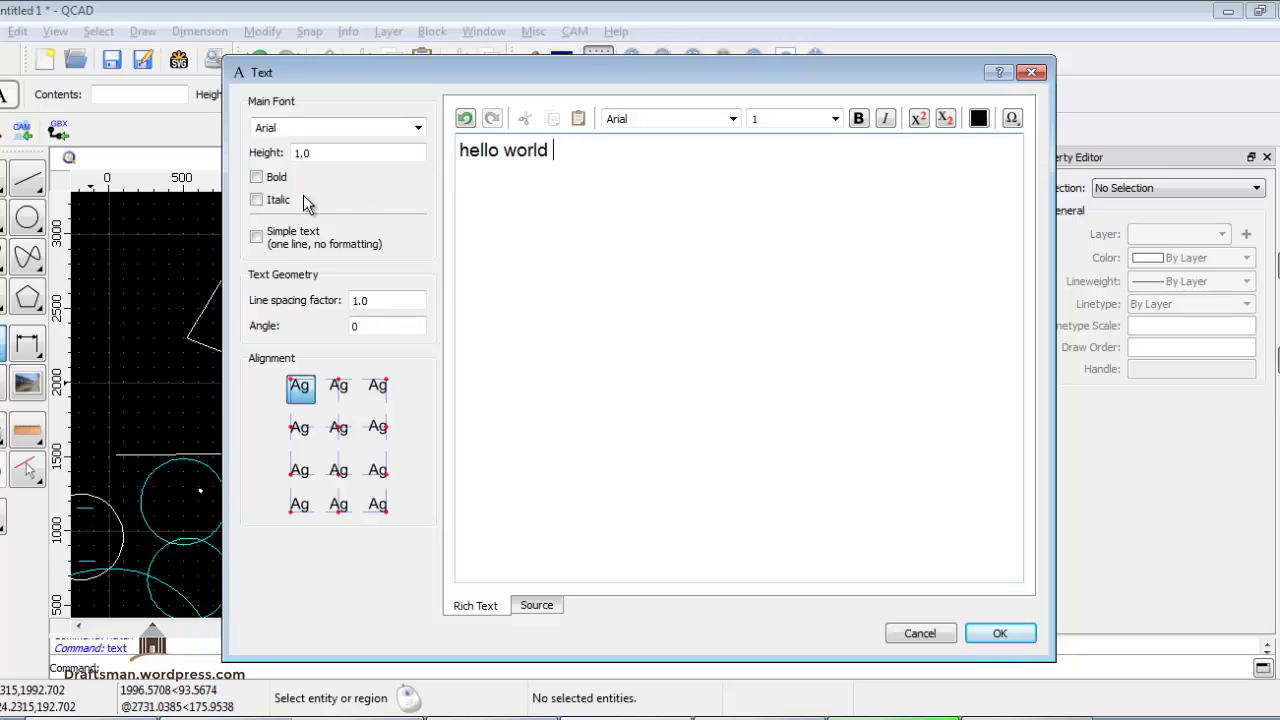
pyautogui.click(262, 180)
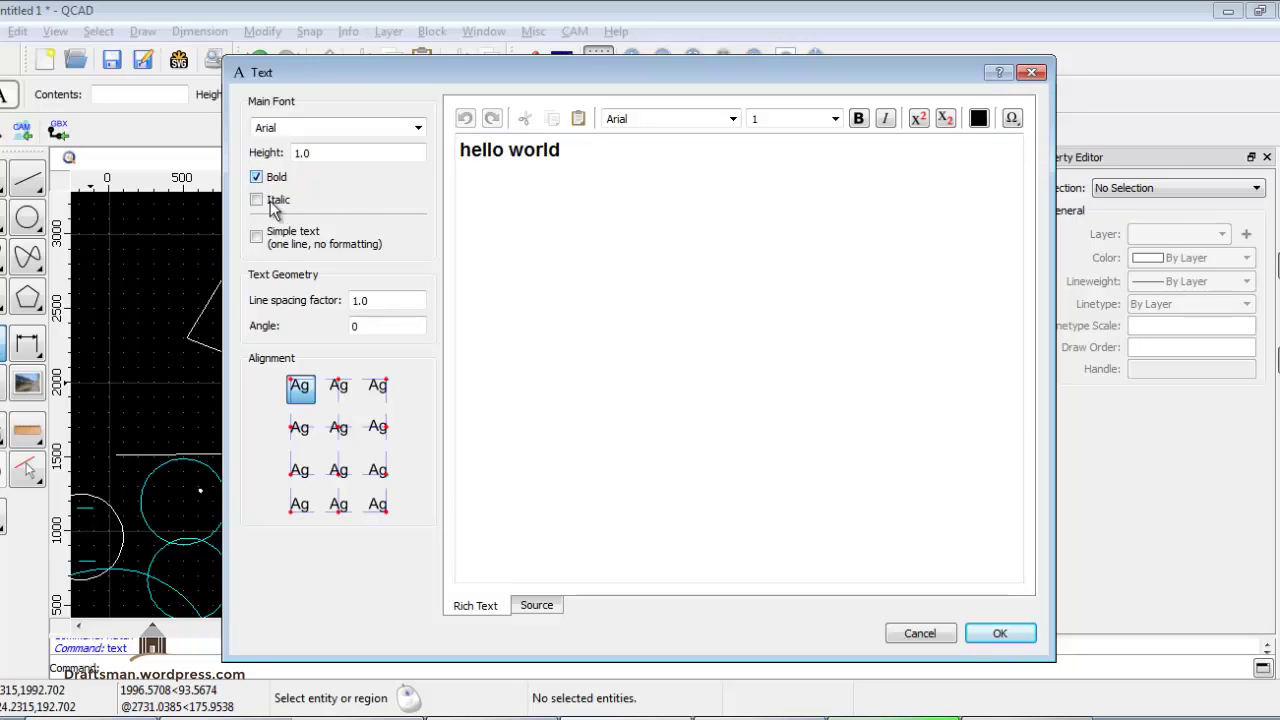
pyautogui.click(272, 210)
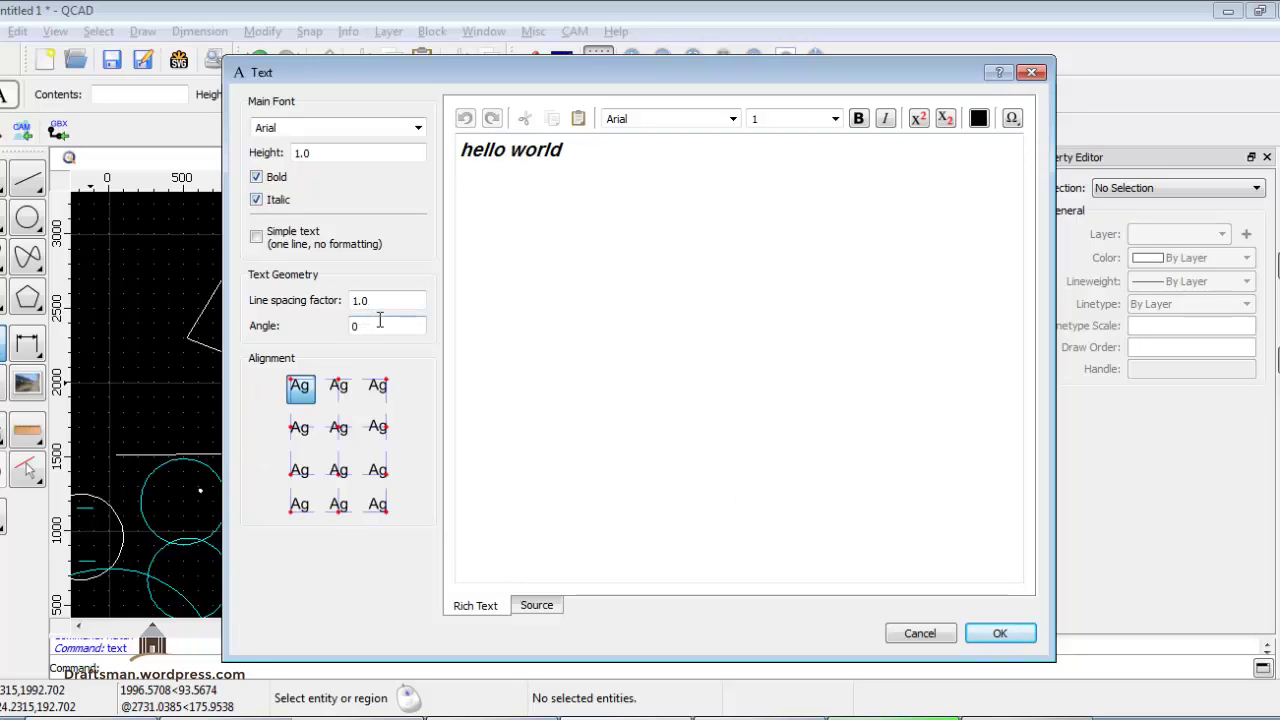
pyautogui.click(377, 397)
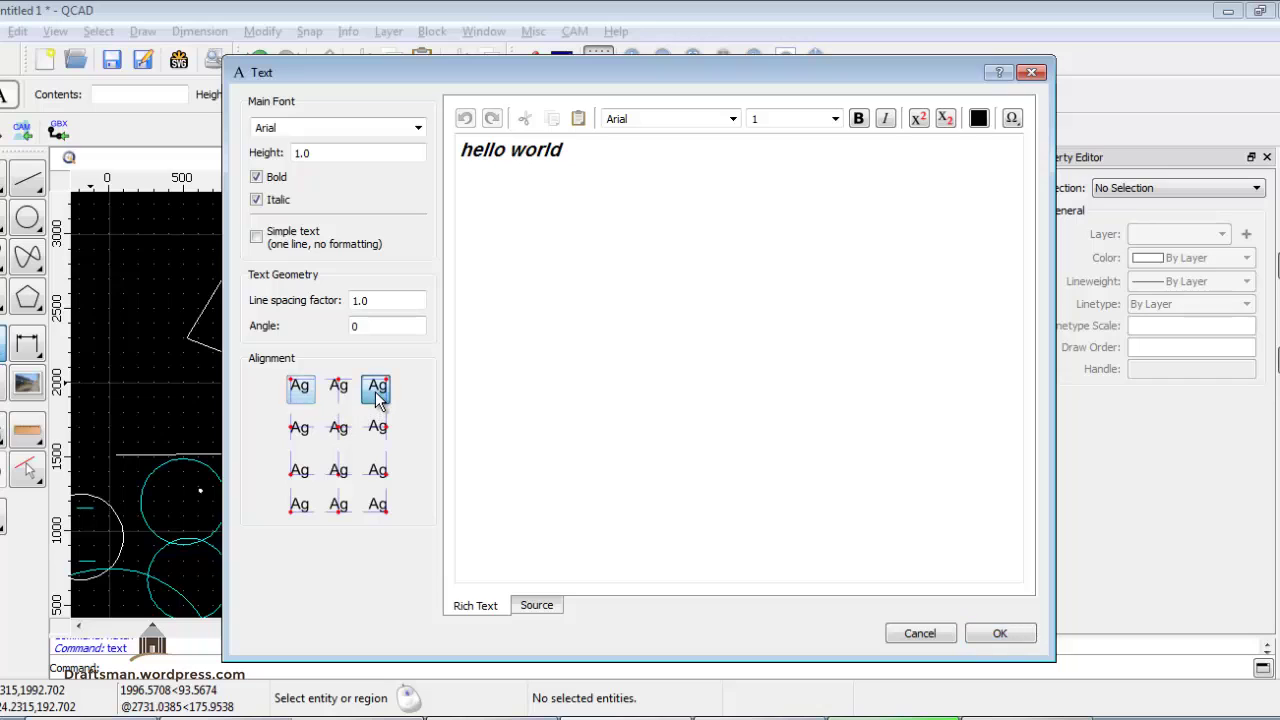
pyautogui.click(299, 397)
pyautogui.click(300, 427)
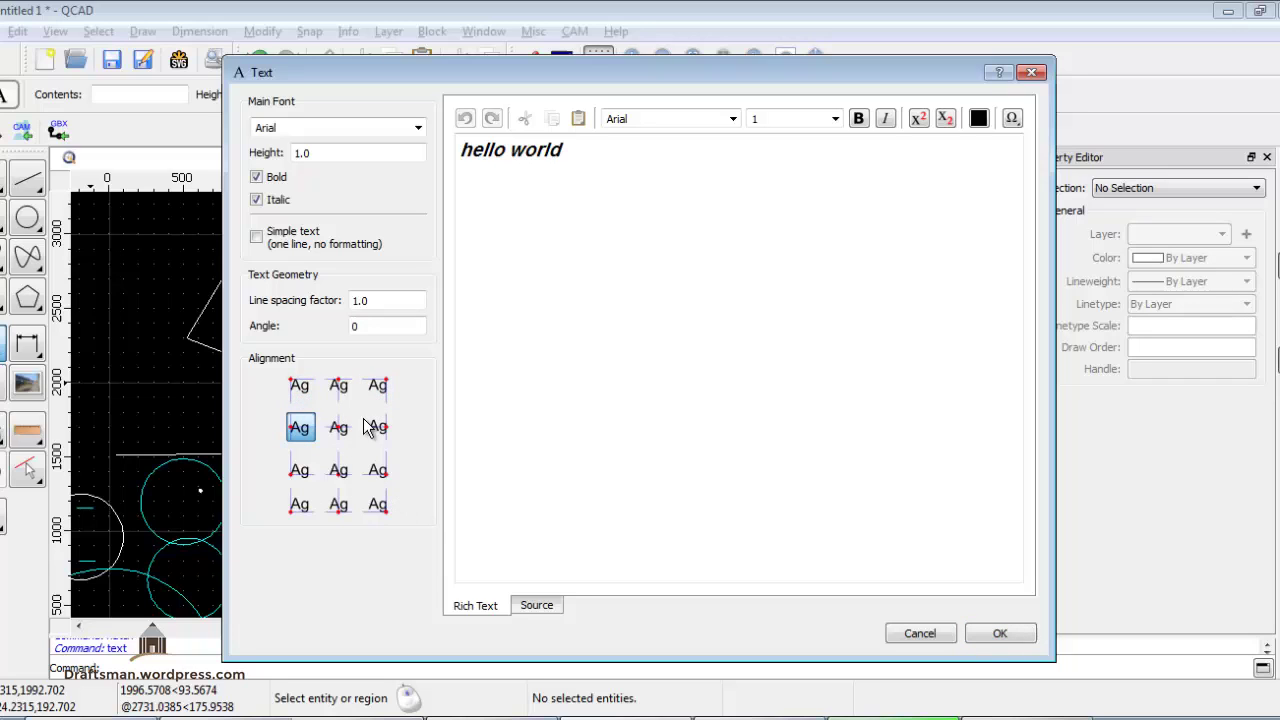
pyautogui.click(590, 152)
pyautogui.press('Return')
pyautogui.write('helo')
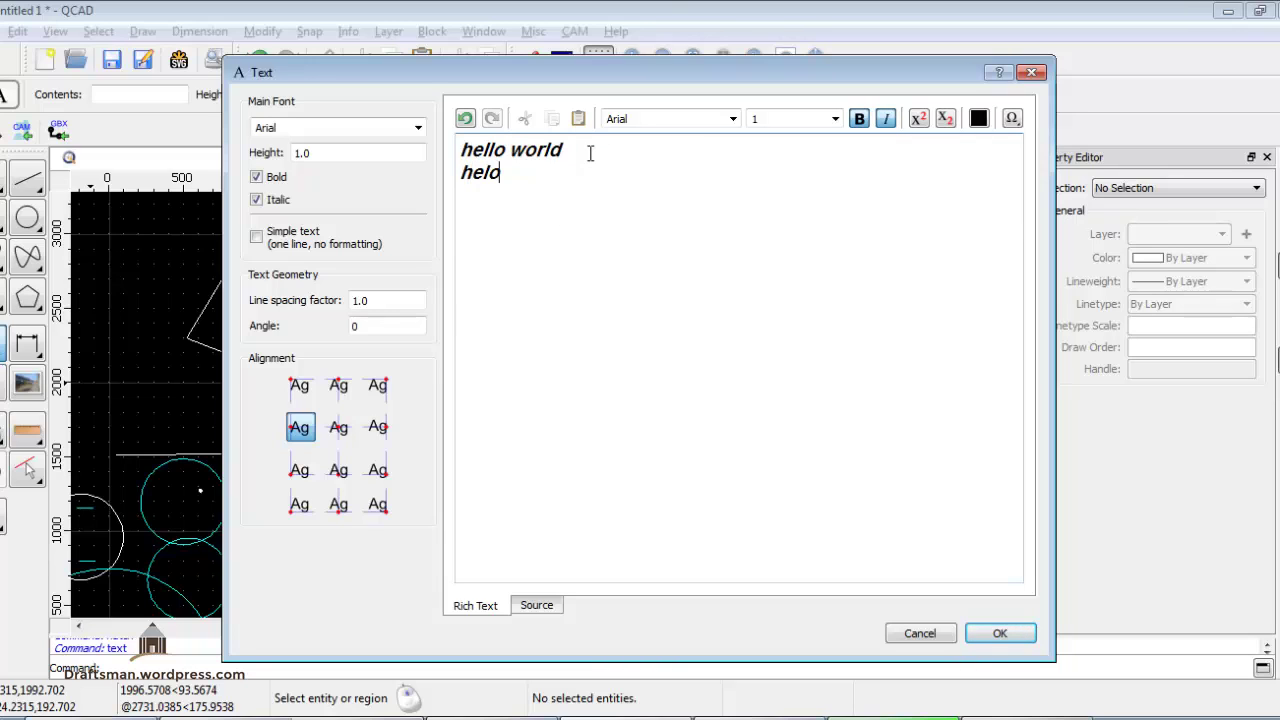
# Step: Place two copies of the text in the drawing and end the text tool
pyautogui.click(986, 632)
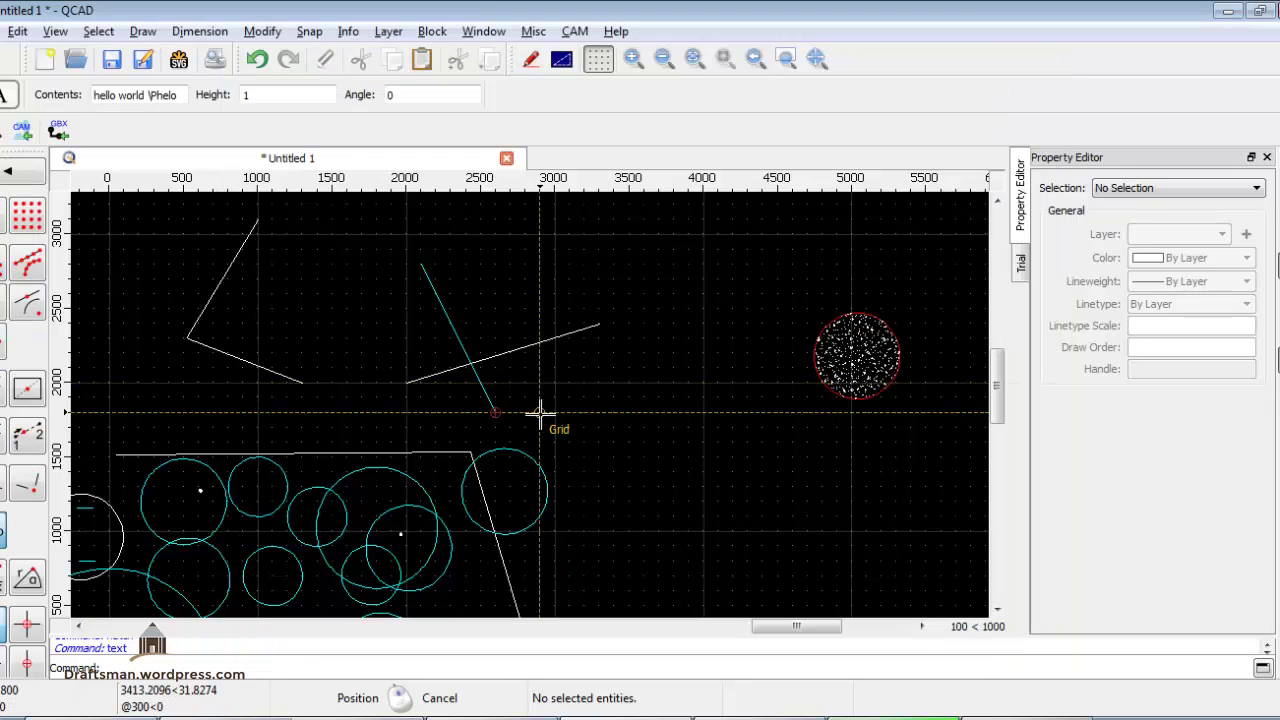
pyautogui.scroll(3, 634, 352)
pyautogui.scroll(1, 634, 352)
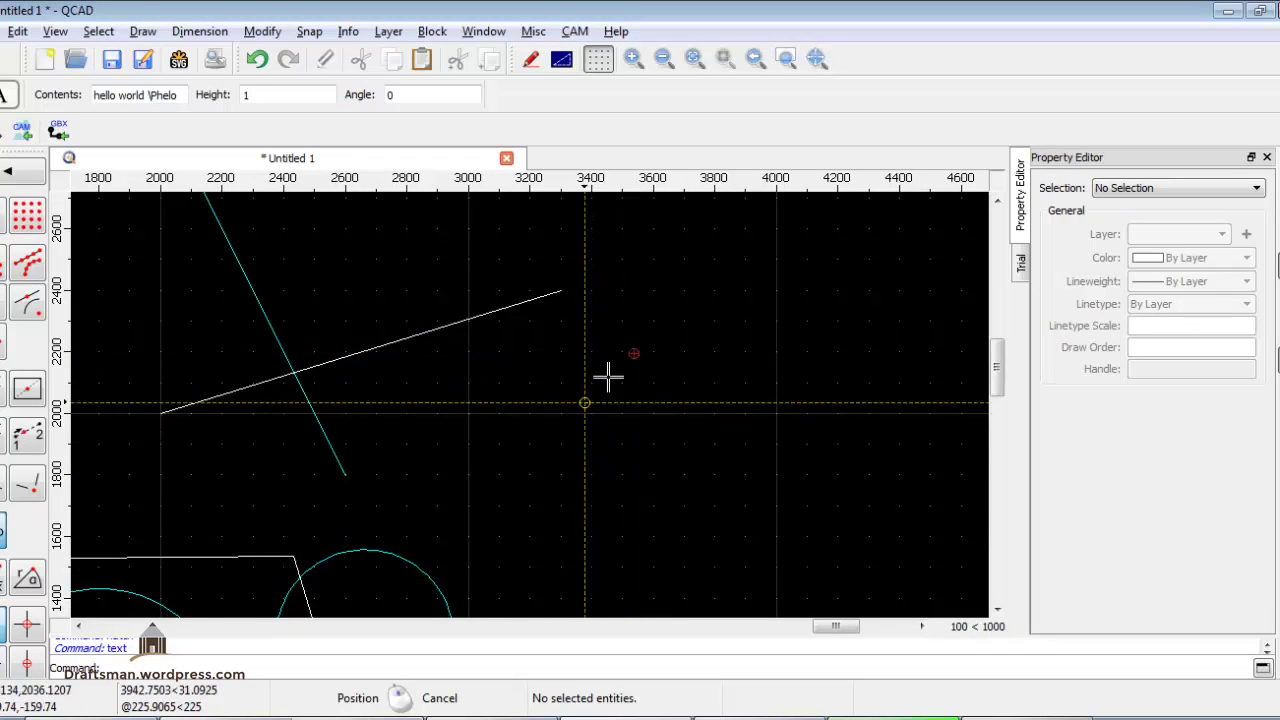
pyautogui.scroll(3, 630, 355)
pyautogui.scroll(3, 613, 370)
pyautogui.scroll(4, 613, 370)
pyautogui.scroll(5, 663, 286)
pyautogui.click(650, 357)
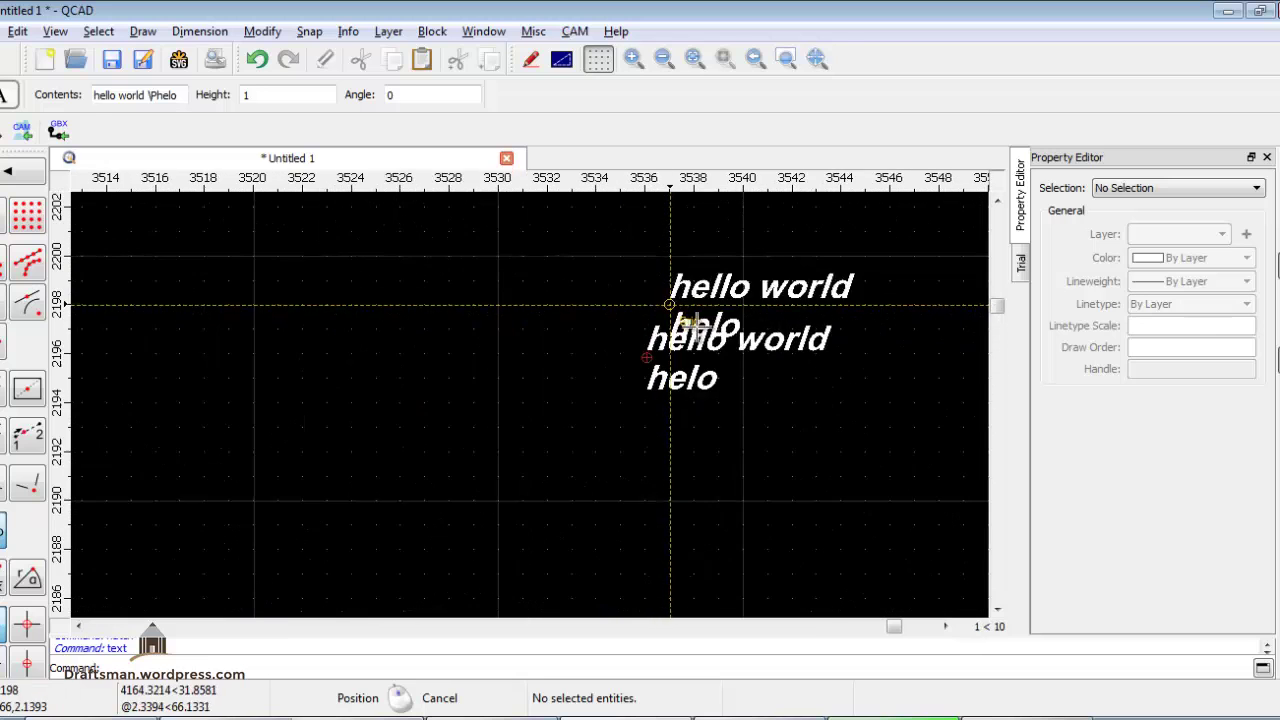
pyautogui.click(413, 458)
pyautogui.scroll(-3, 385, 280)
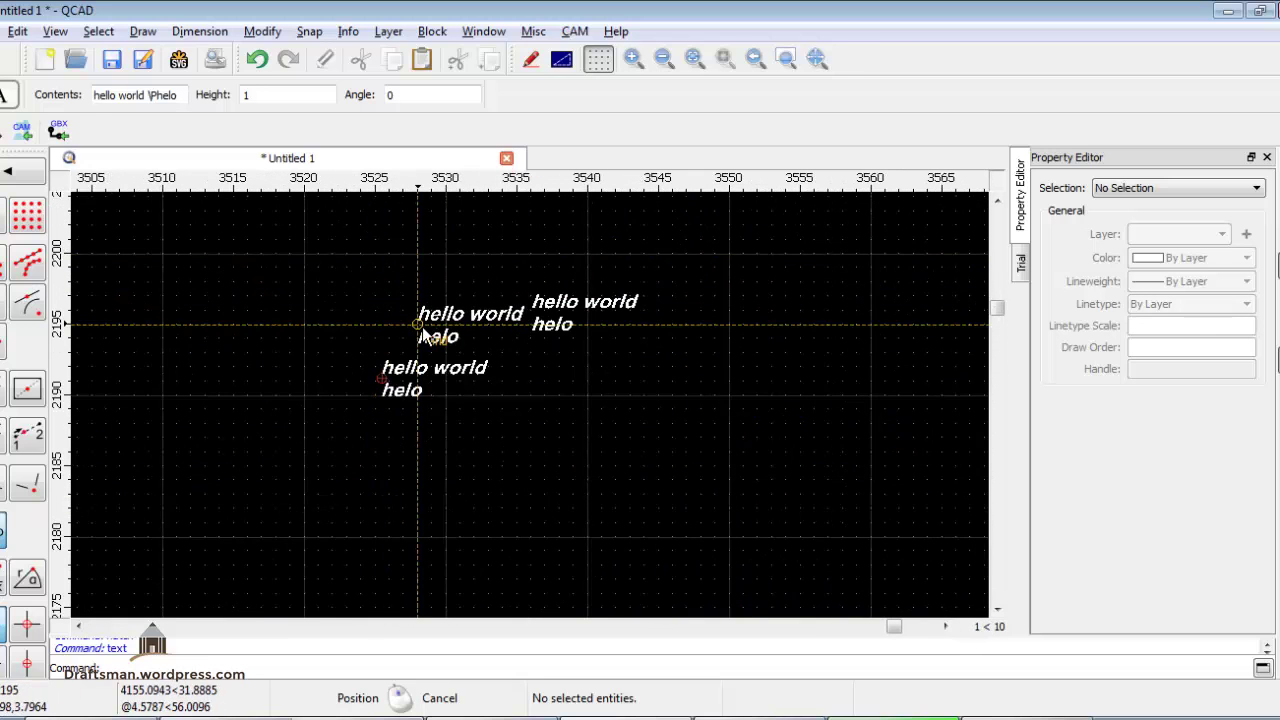
pyautogui.press('Escape')
# Step: Change one 'hello world / helo' text's alignment to bottom-right
pyautogui.doubleClick(574, 315)
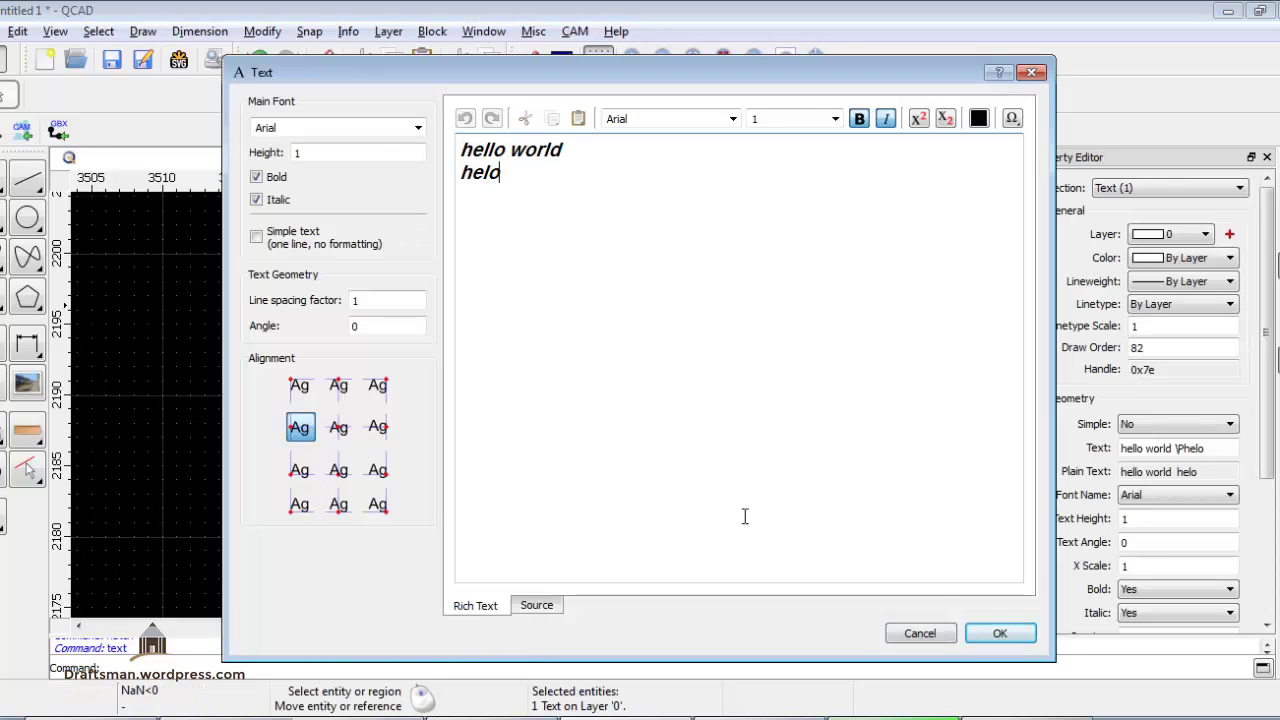
pyautogui.press('Escape')
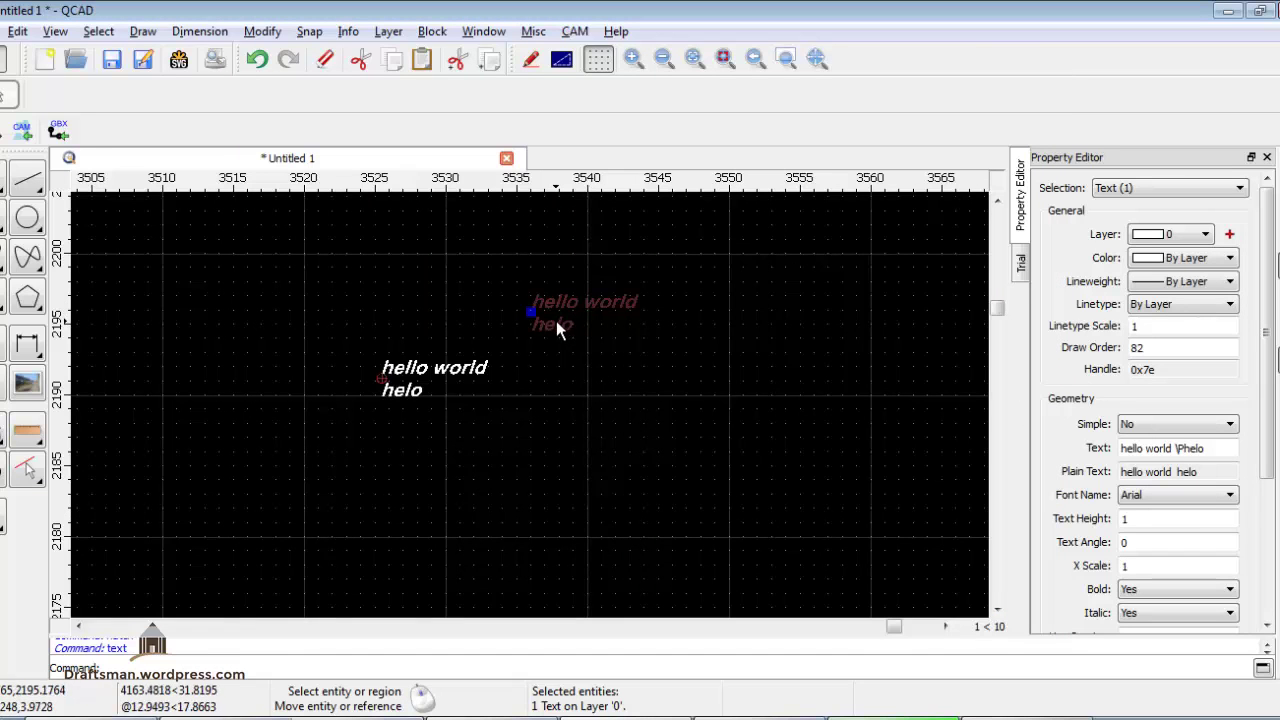
pyautogui.doubleClick(556, 321)
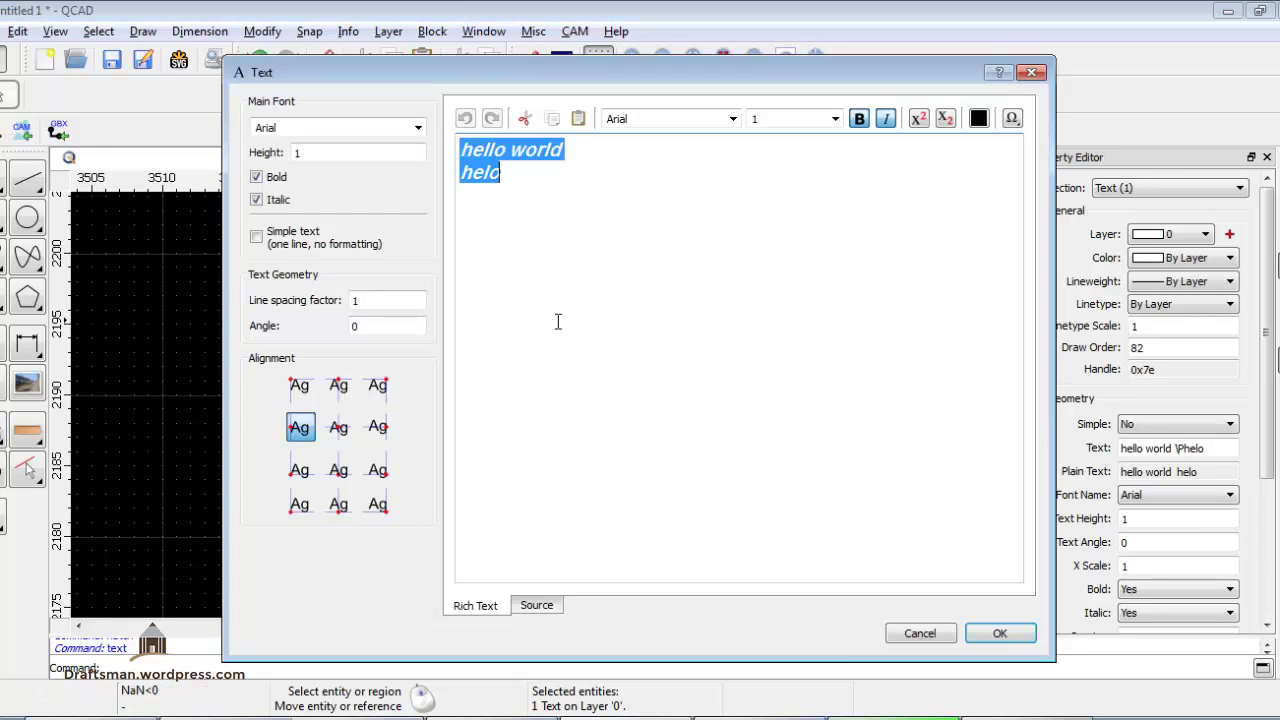
pyautogui.click(383, 506)
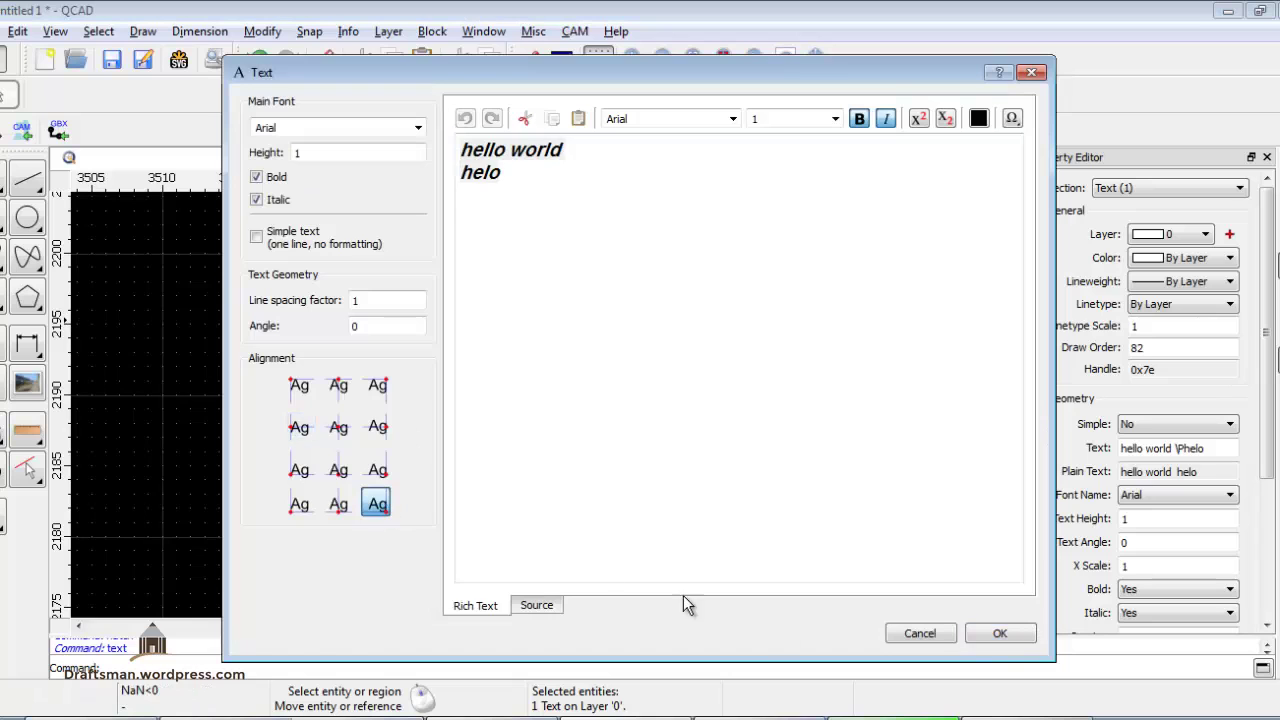
pyautogui.click(1000, 633)
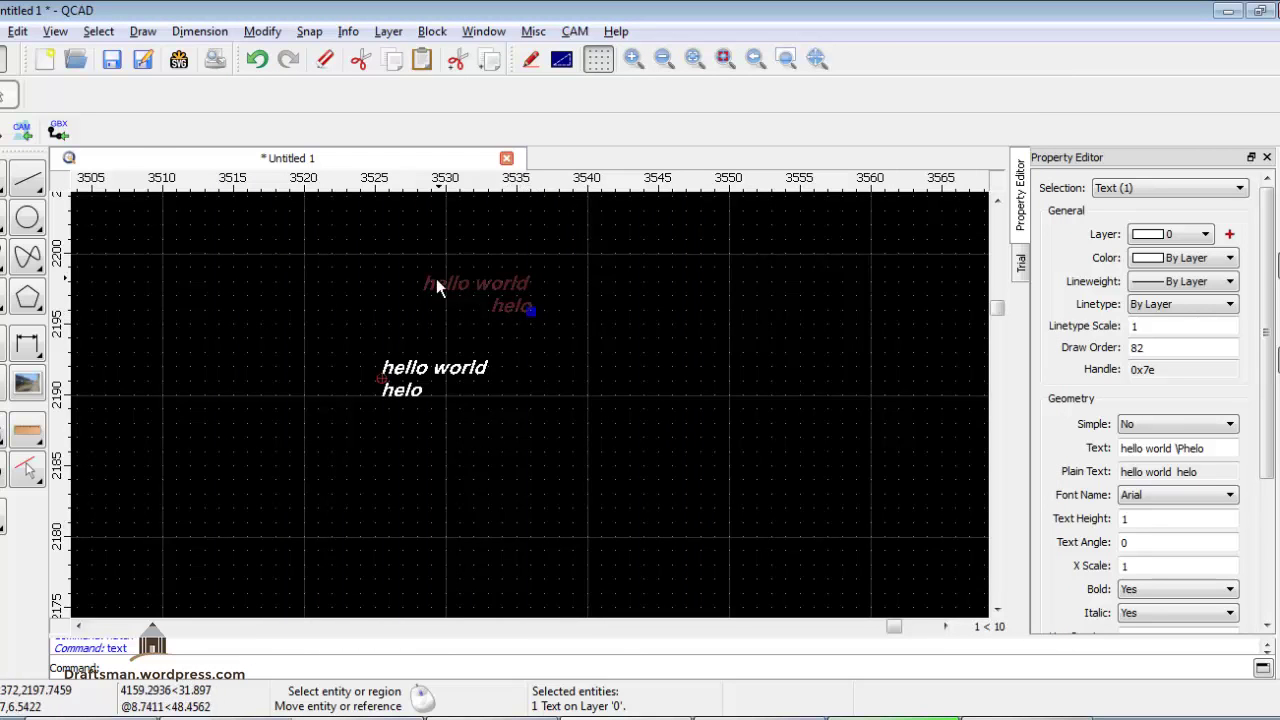
pyautogui.scroll(-2, 627, 360)
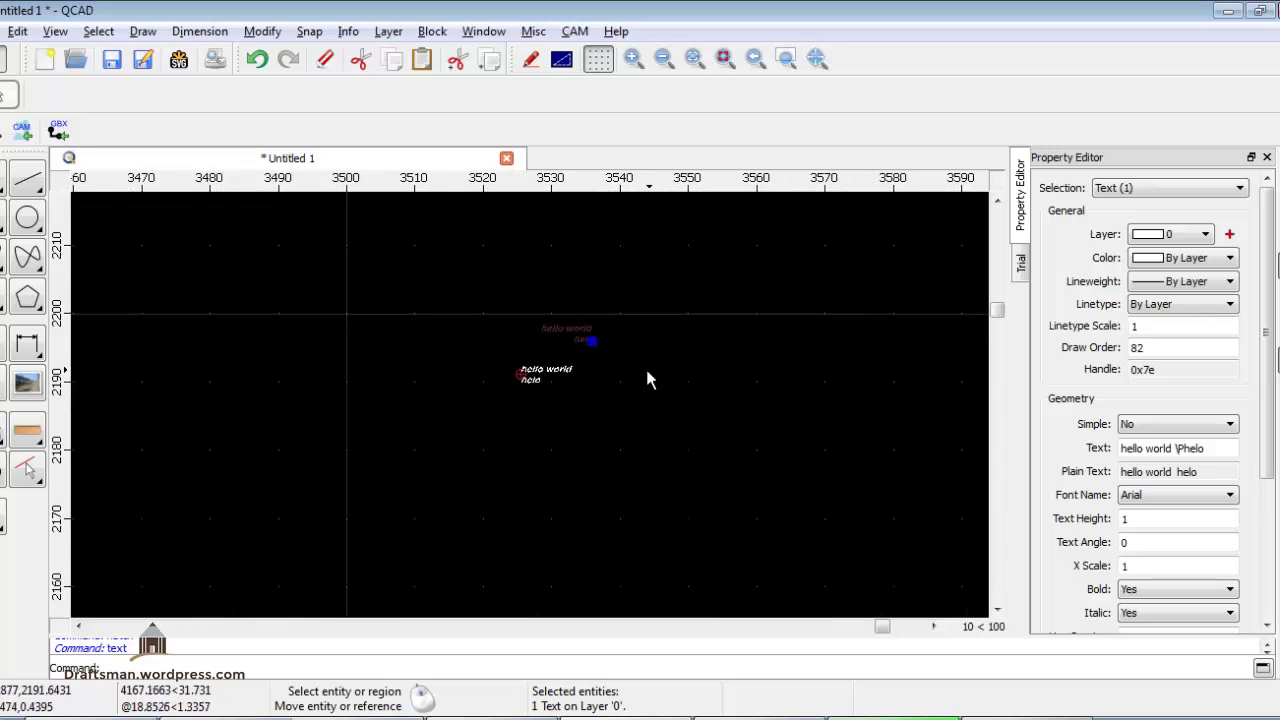
pyautogui.scroll(-1, 645, 365)
pyautogui.scroll(-1, 636, 369)
pyautogui.scroll(-1, 636, 369)
pyautogui.scroll(-2, 600, 350)
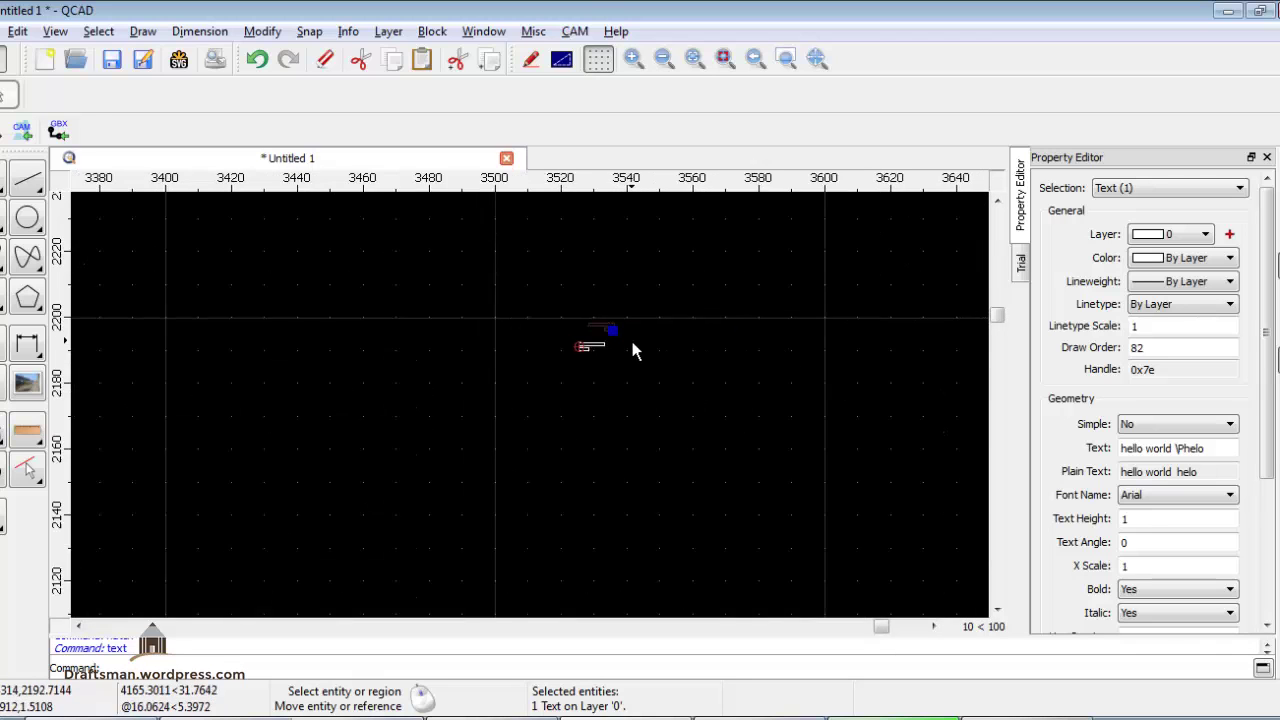
pyautogui.scroll(-3, 571, 358)
pyautogui.scroll(-2, 571, 358)
pyautogui.scroll(-2, 575, 370)
pyautogui.scroll(-2, 575, 368)
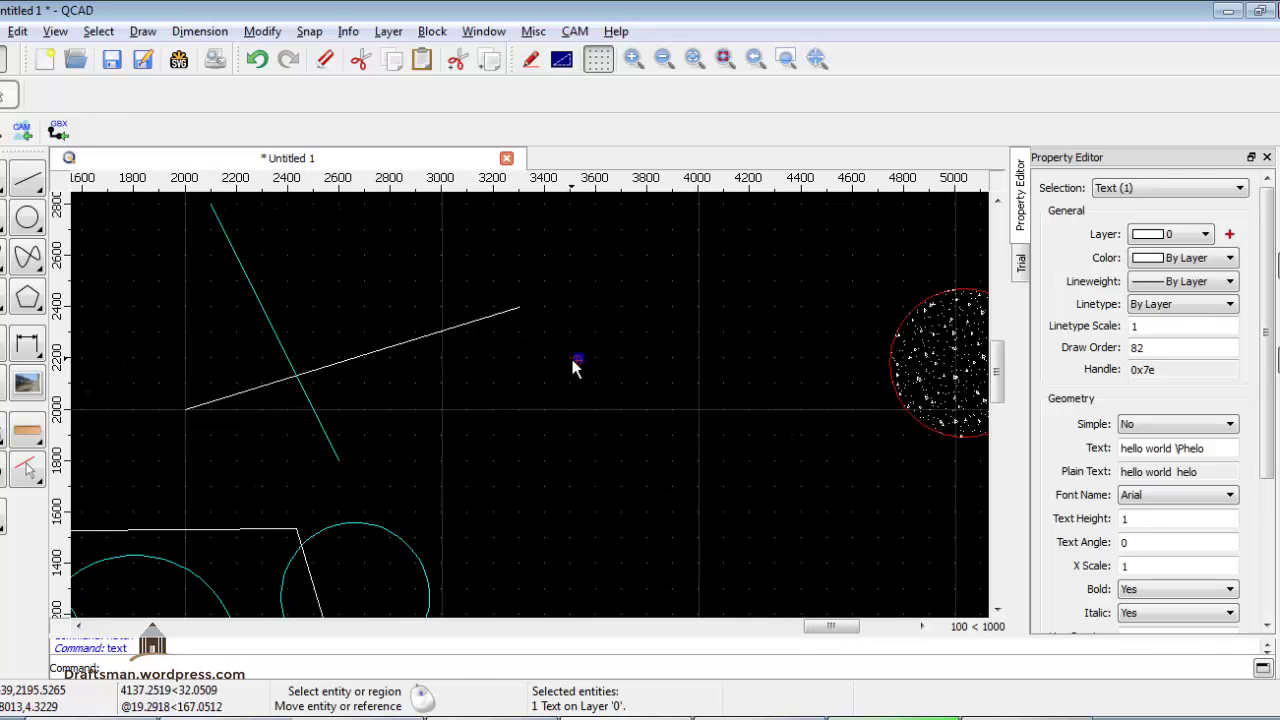
pyautogui.scroll(3, 576, 360)
pyautogui.scroll(4, 600, 362)
pyautogui.scroll(3, 600, 365)
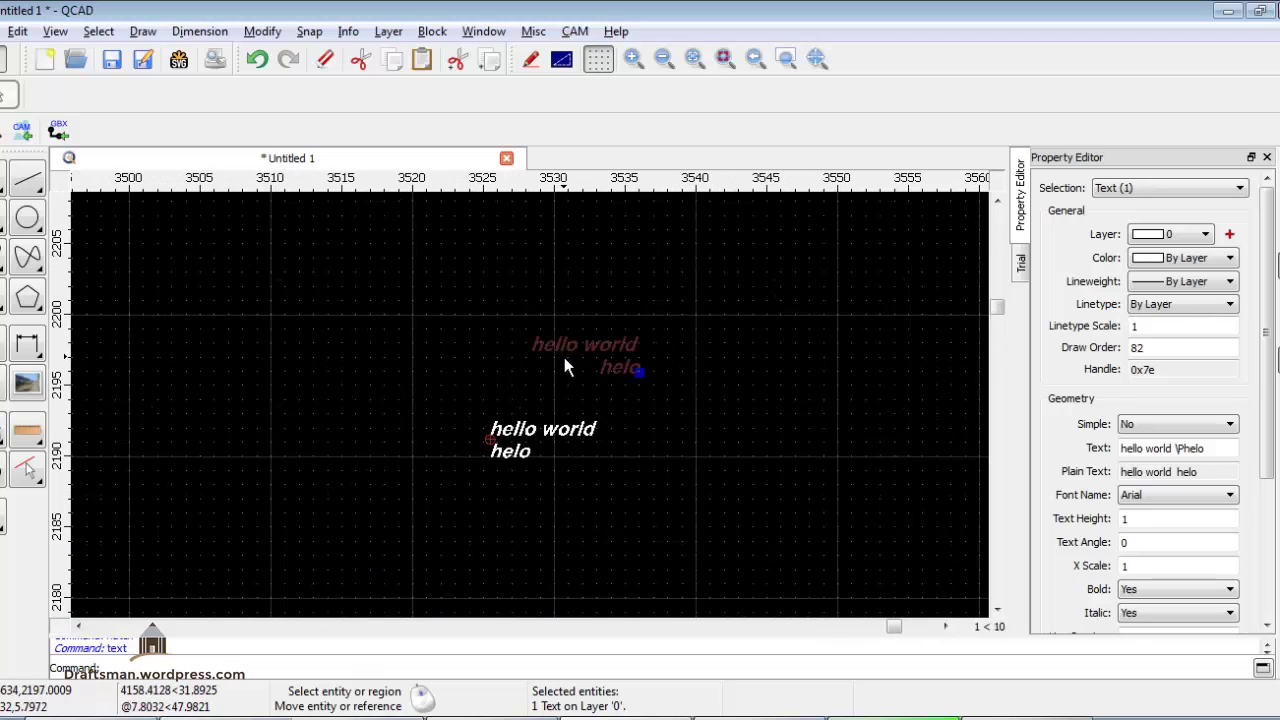
# Step: Change the bottom-right text's height to 100, then clear the selection
pyautogui.doubleClick(557, 340)
pyautogui.moveTo(351, 150); pyautogui.dragTo(202, 151)
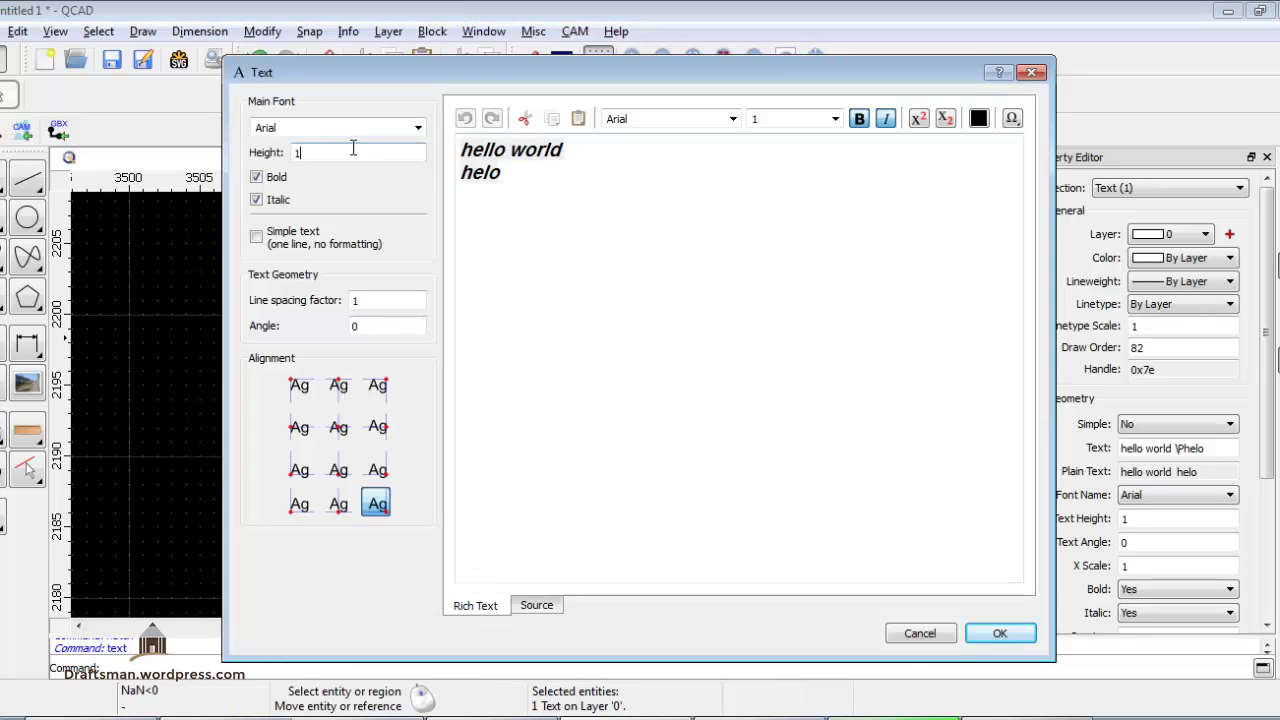
pyautogui.write('1')
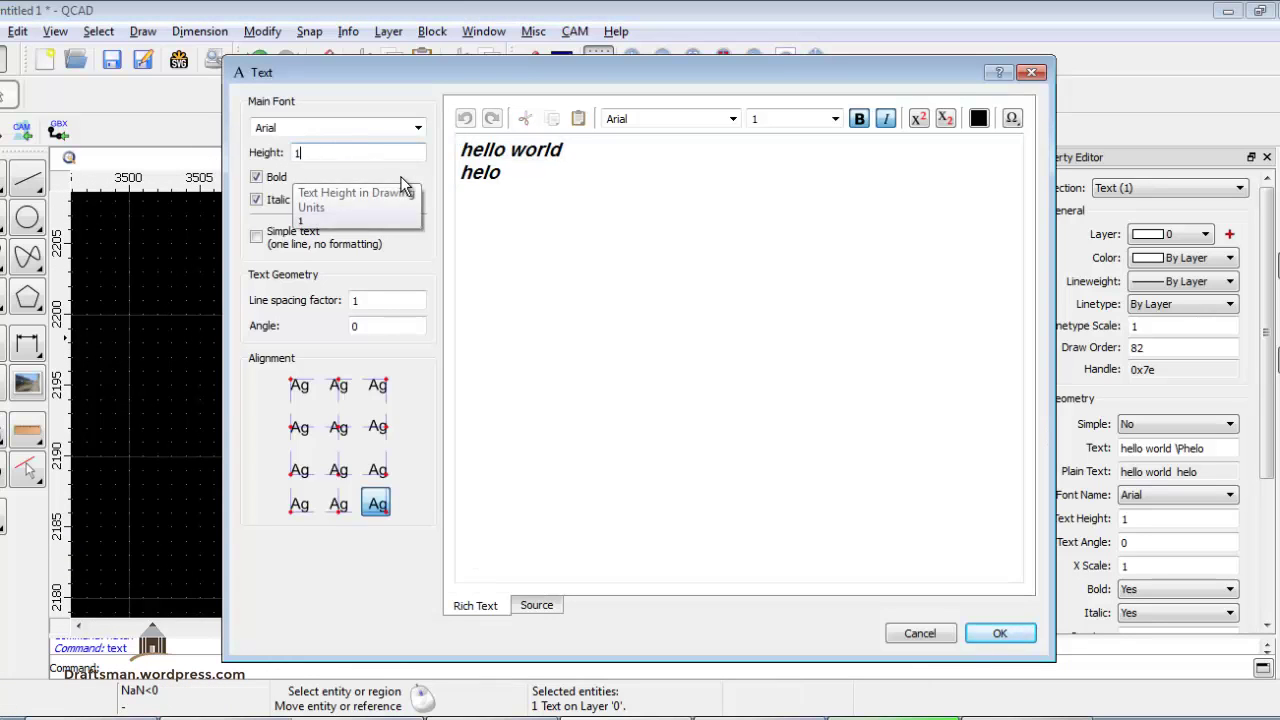
pyautogui.write('00')
pyautogui.click(1000, 634)
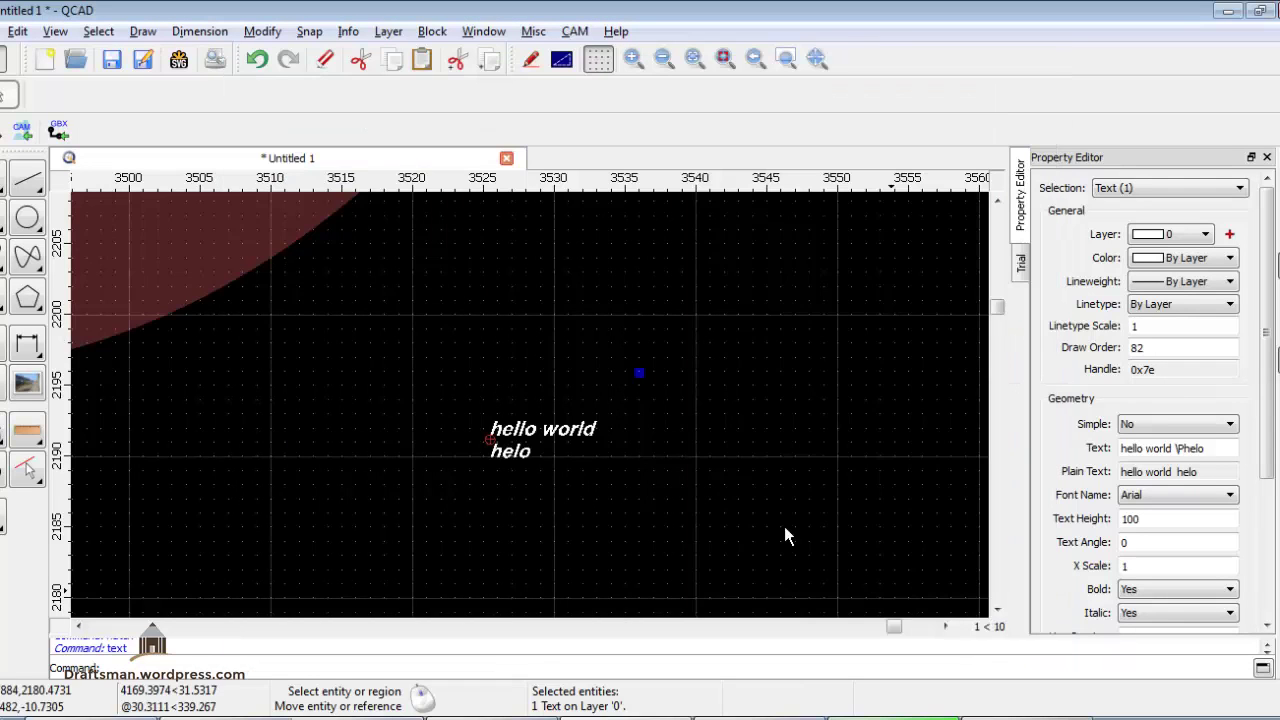
pyautogui.scroll(-3, 623, 475)
pyautogui.scroll(-3, 619, 442)
pyautogui.scroll(-2, 617, 439)
pyautogui.scroll(-3, 617, 439)
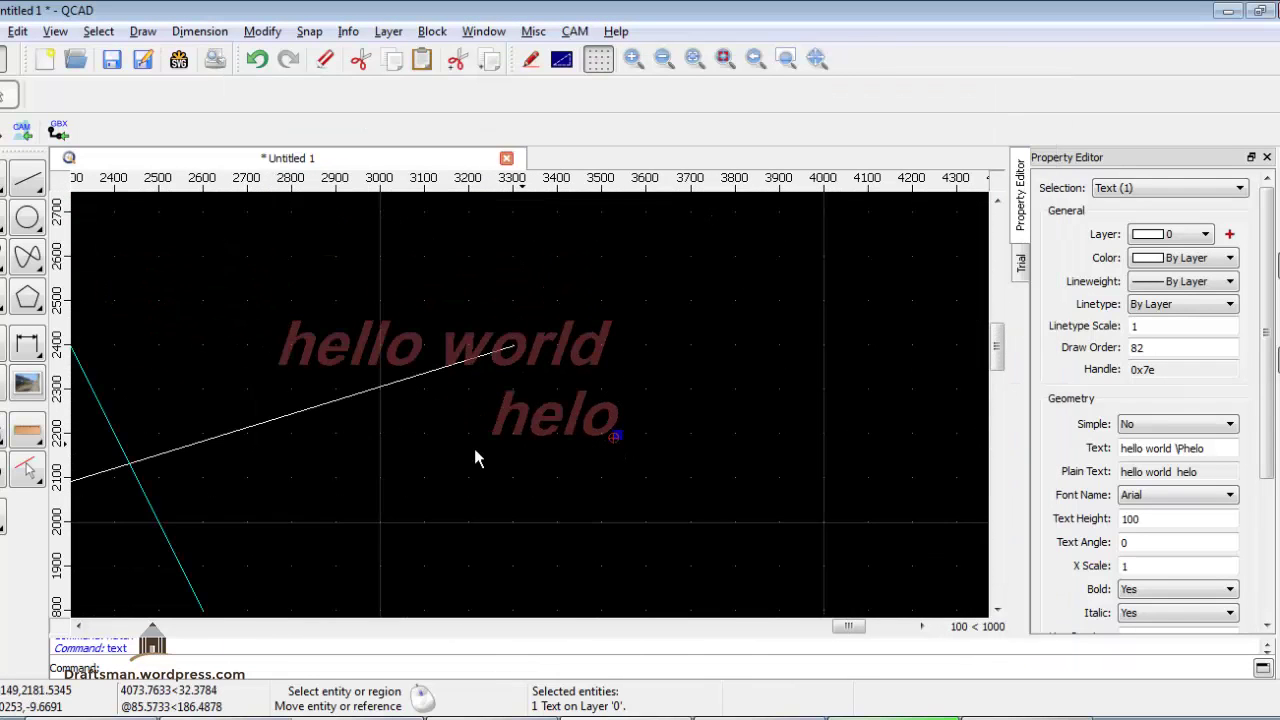
pyautogui.scroll(-2, 614, 438)
pyautogui.scroll(-3, 605, 440)
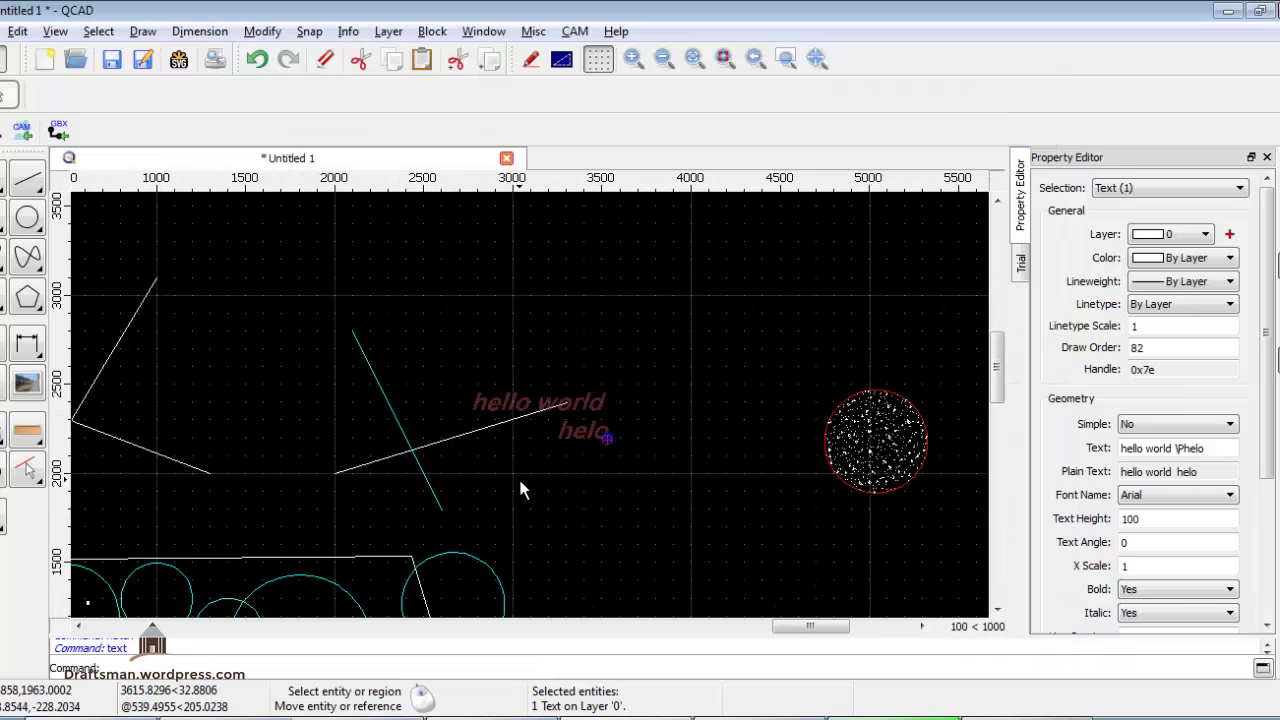
pyautogui.click(623, 464)
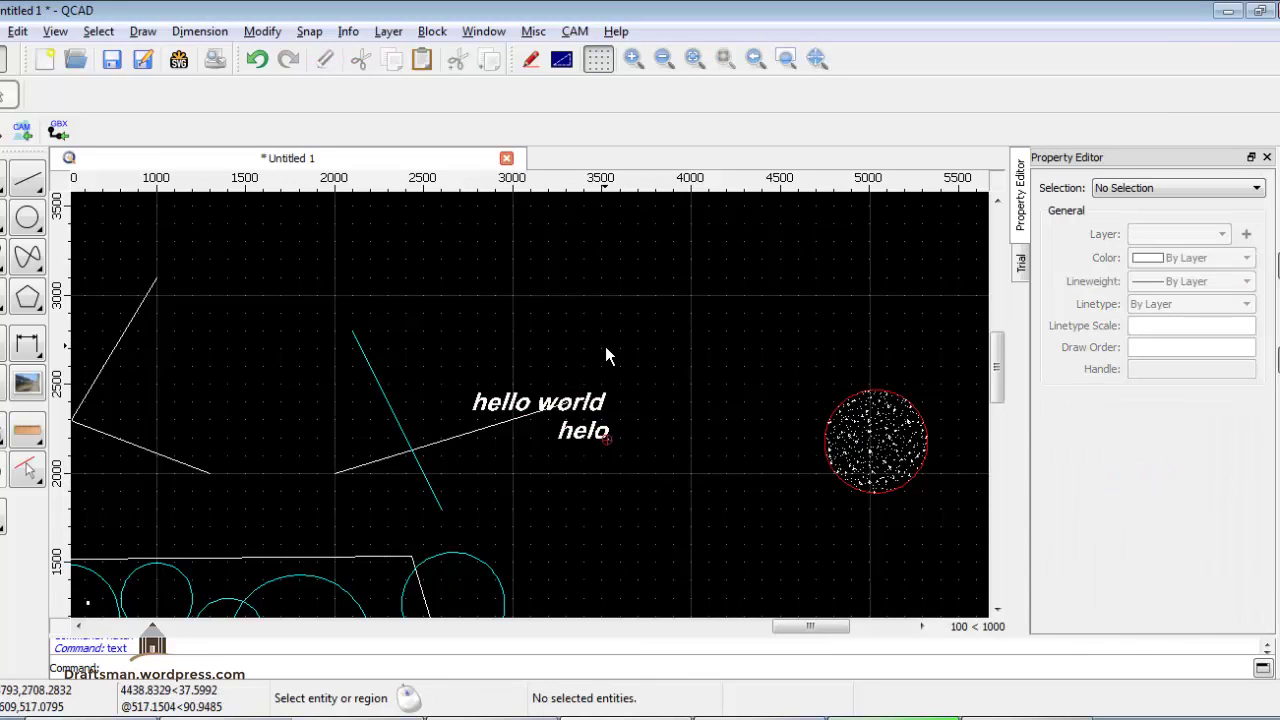
pyautogui.scroll(-1, 517, 298)
pyautogui.scroll(-1, 478, 305)
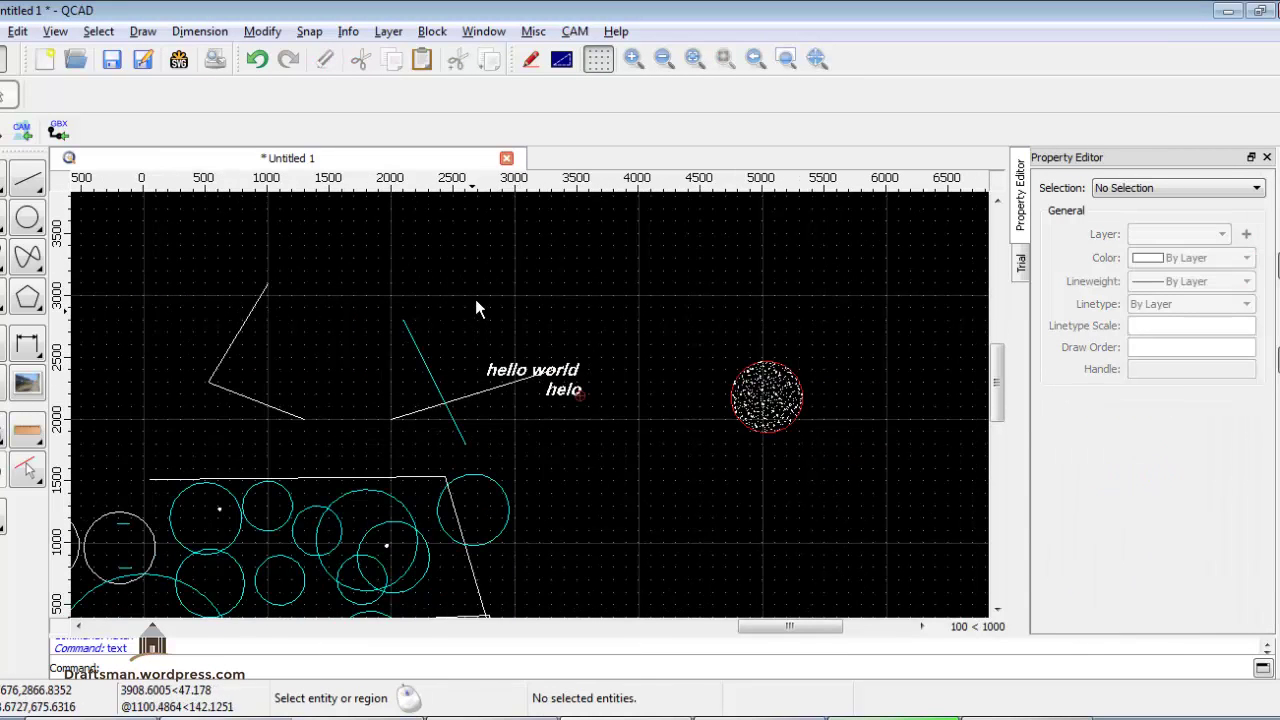
# Step: Select the large text and hatched circle and make them a block named 'hi'
pyautogui.click(560, 372)
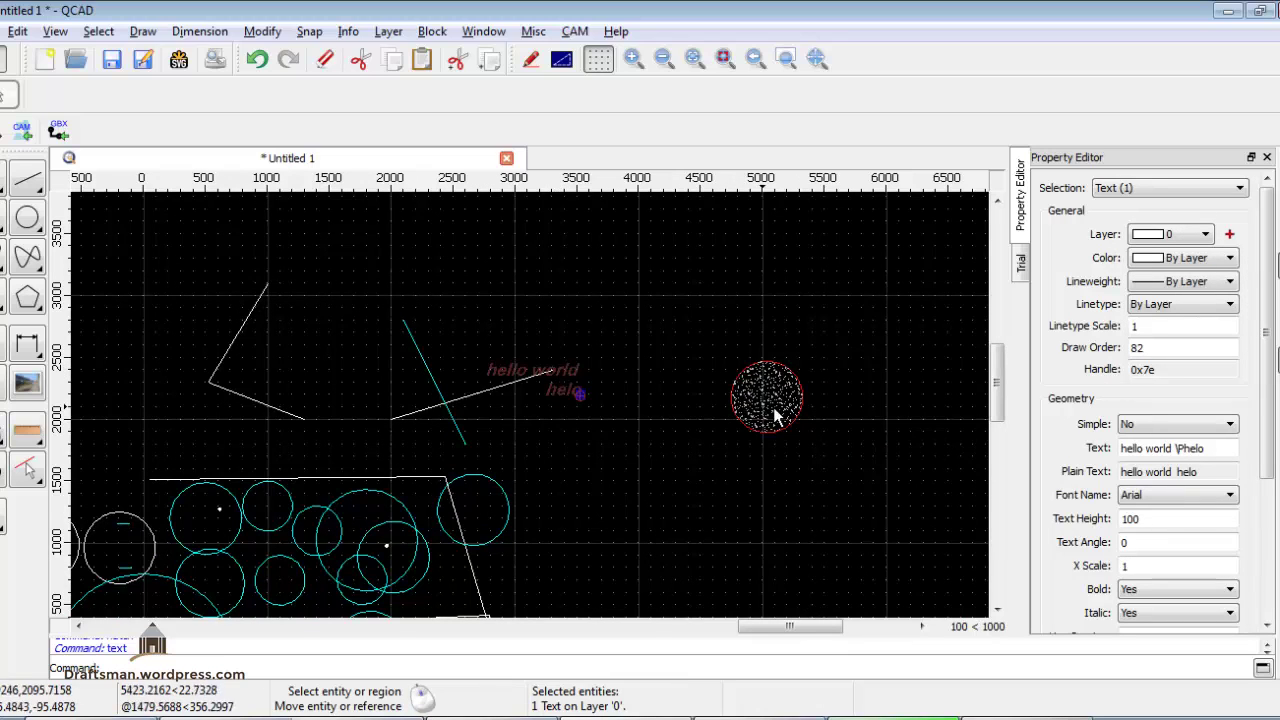
pyautogui.moveTo(853, 510); pyautogui.dragTo(650, 289)
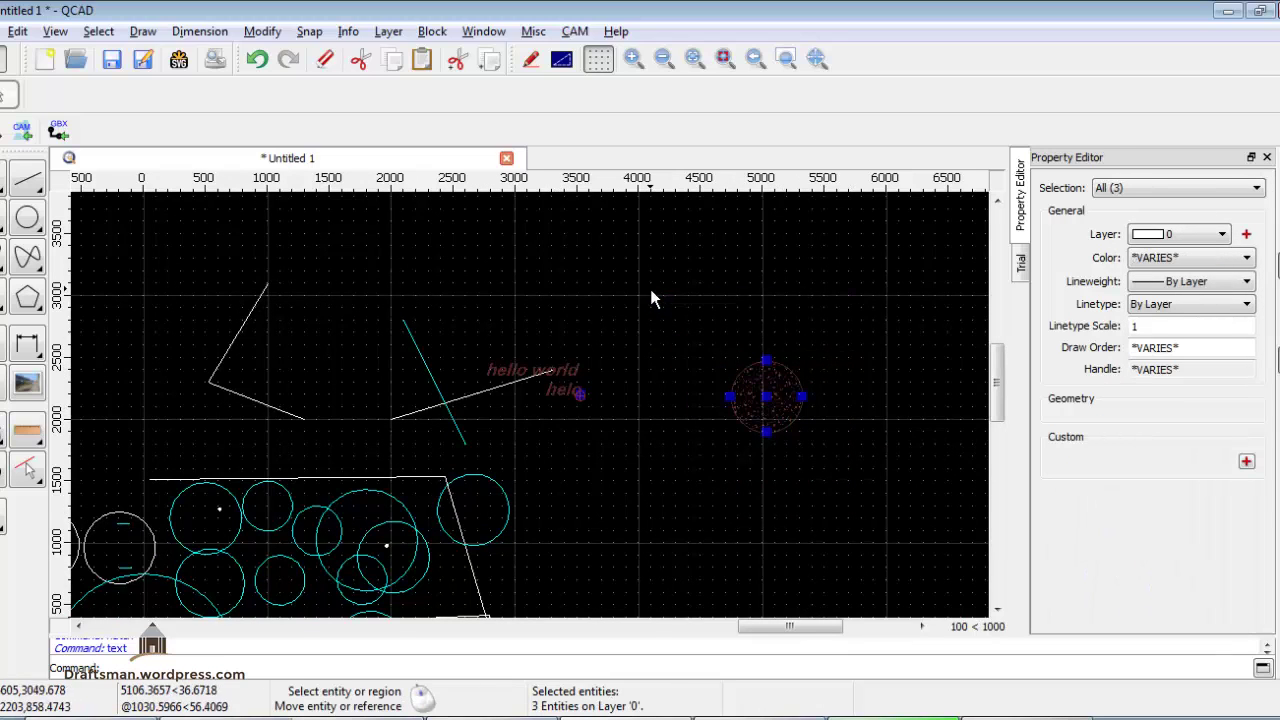
pyautogui.click(28, 468)
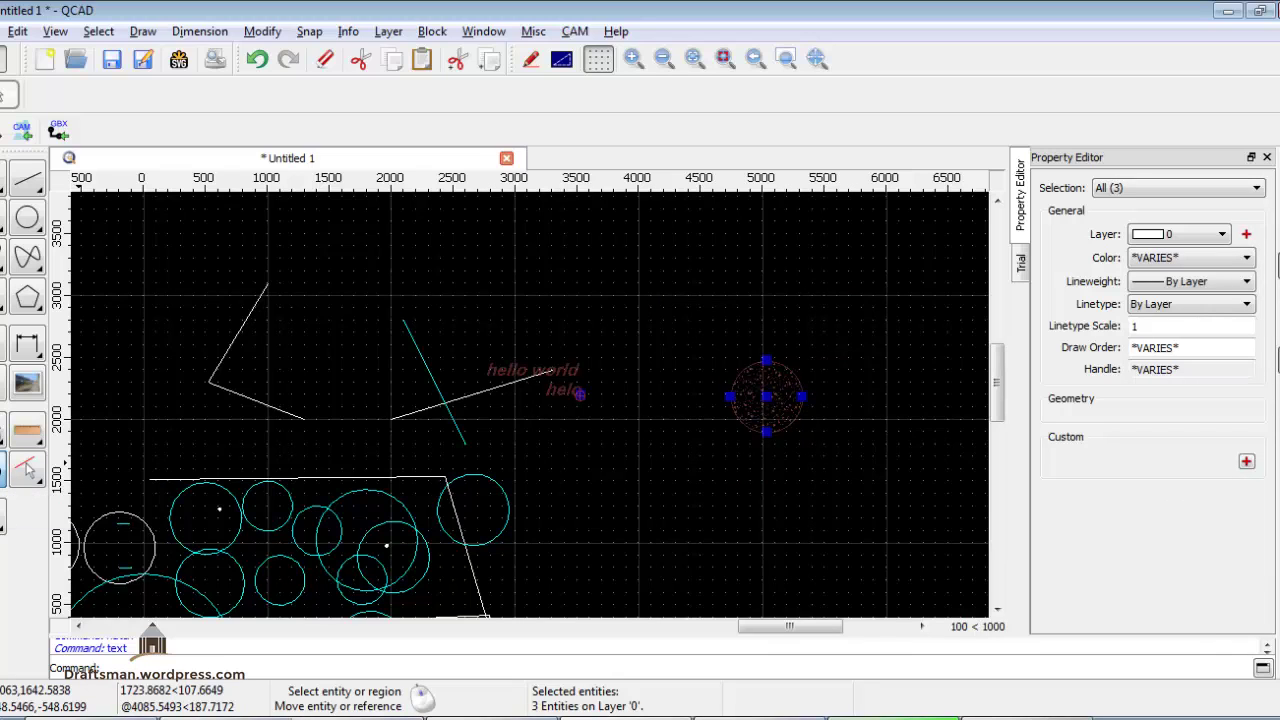
pyautogui.click(28, 468)
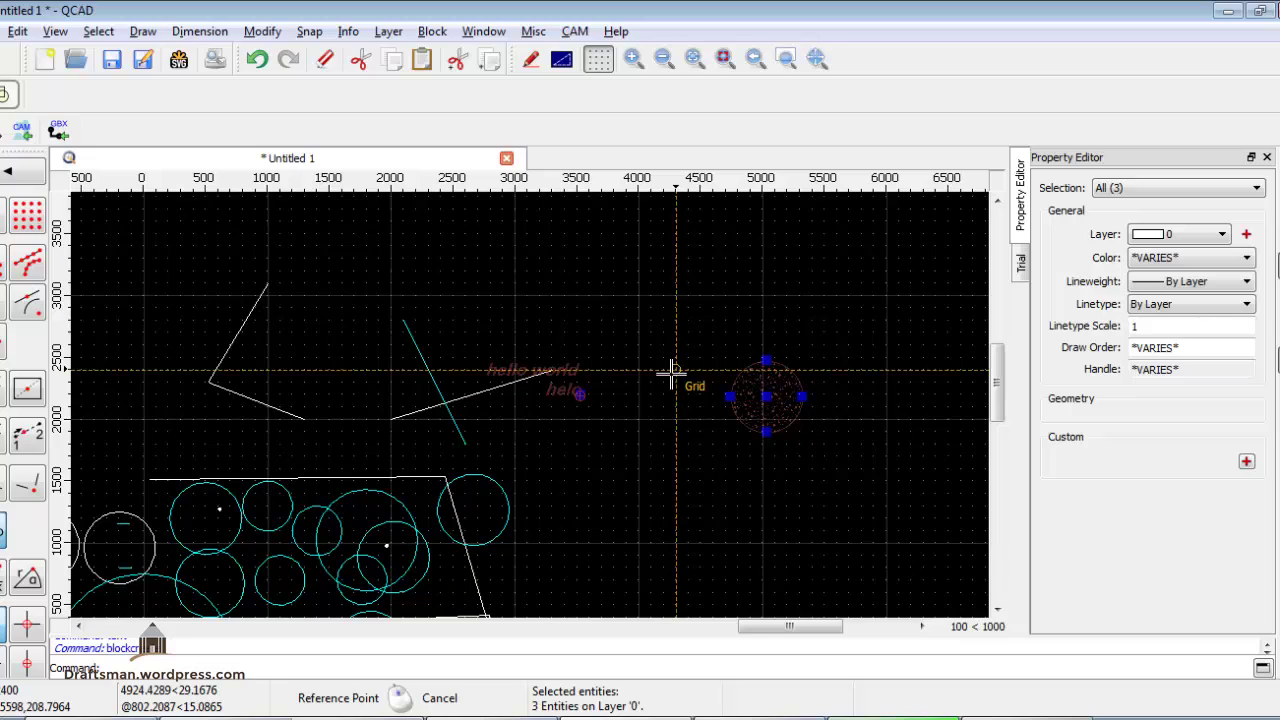
pyautogui.click(670, 373)
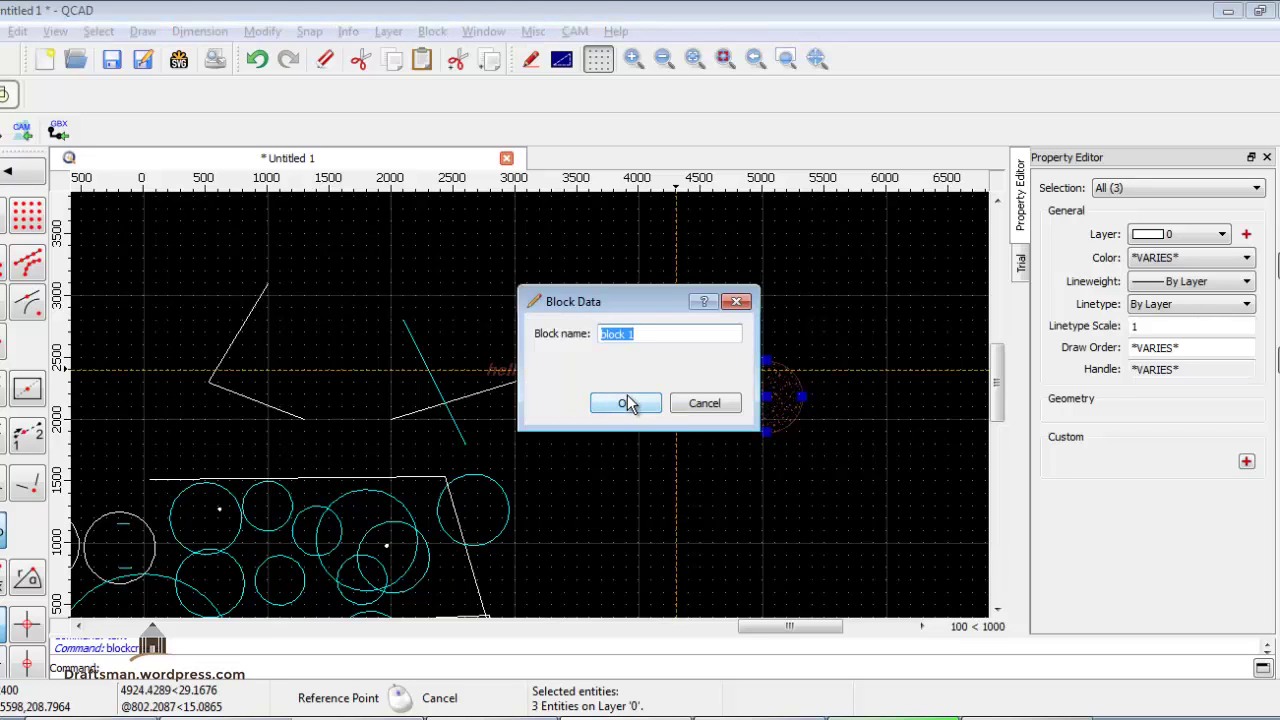
pyautogui.write('h')
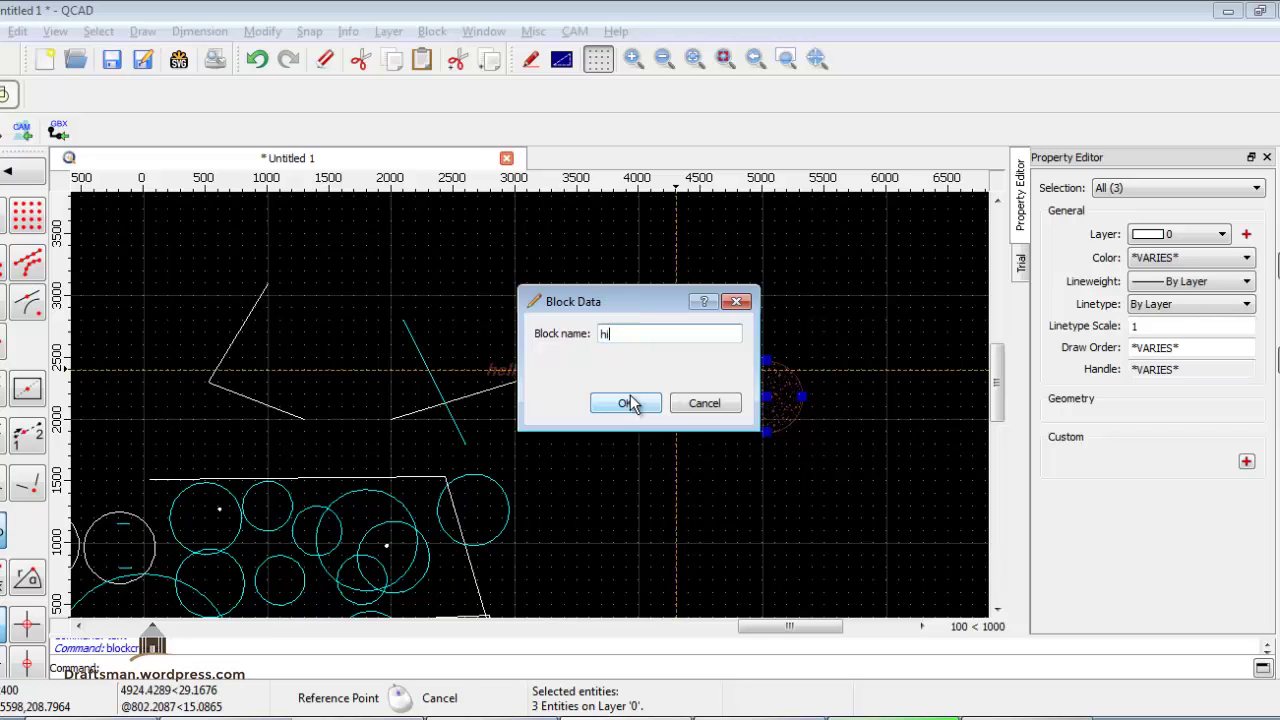
pyautogui.click(624, 403)
pyautogui.click(627, 405)
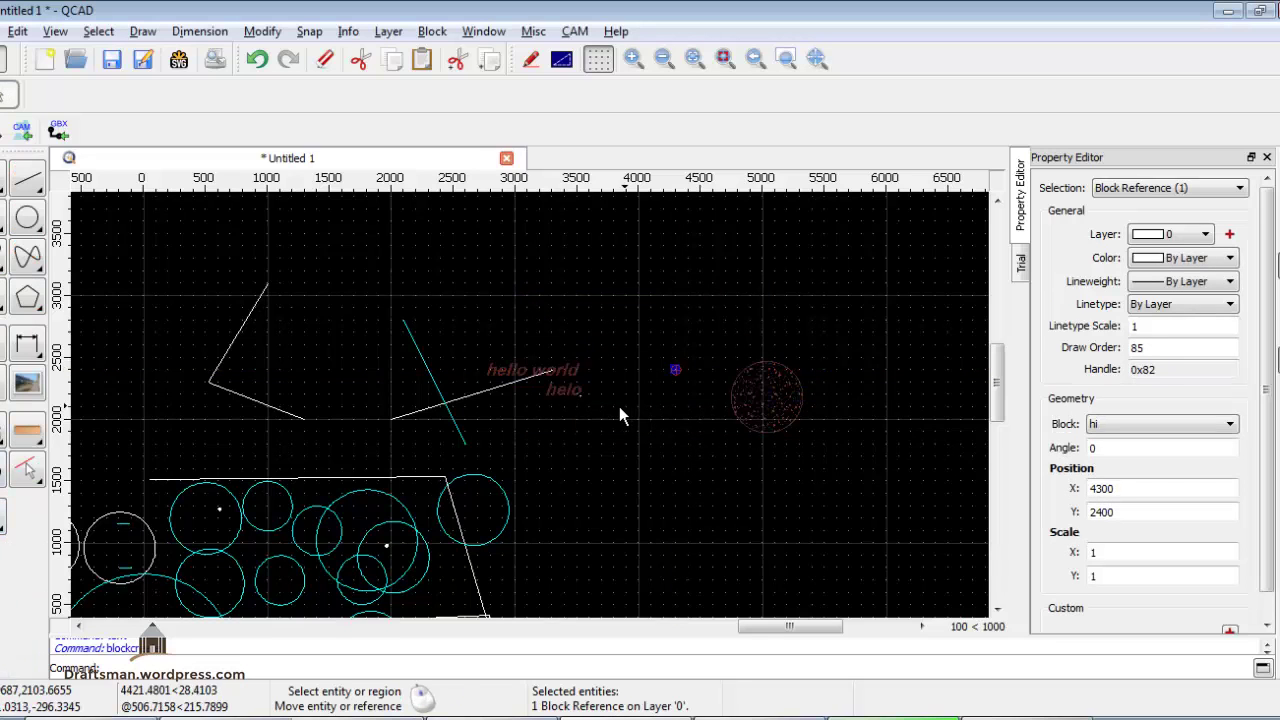
# Step: Move the 'hi' block to X 5200, Y 1200, then up to X 5000, Y 3600
pyautogui.click(676, 368)
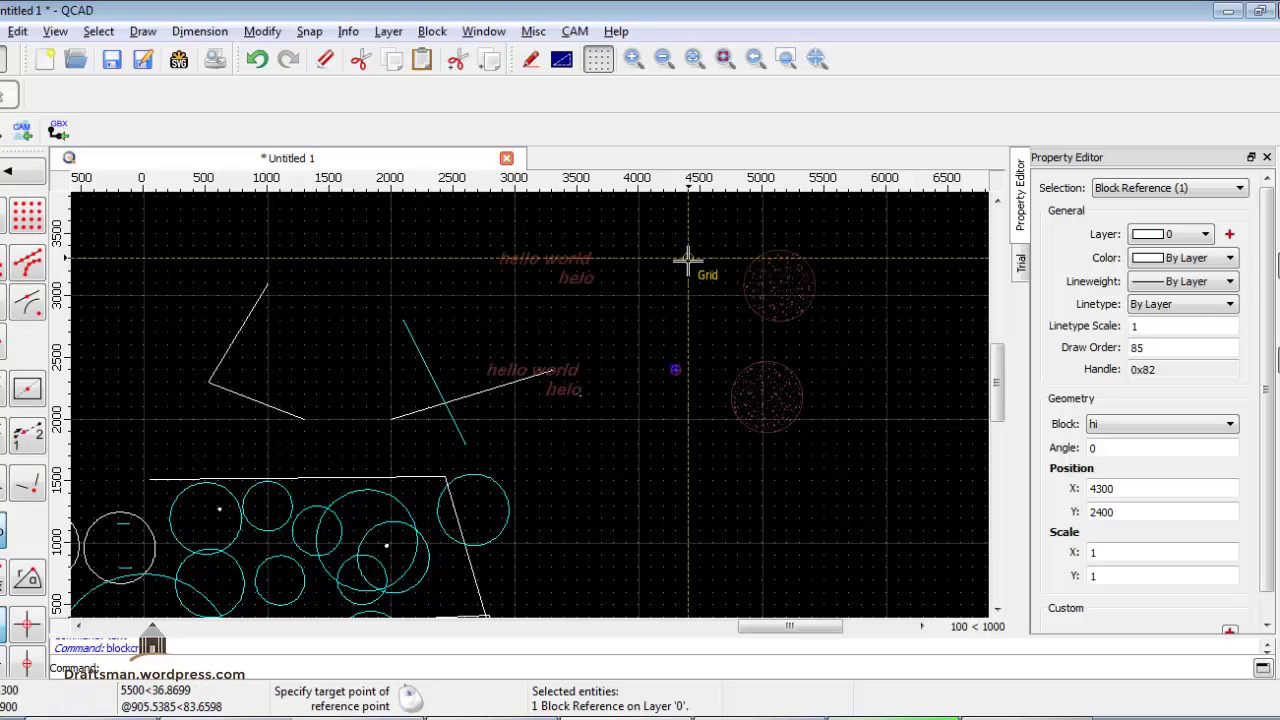
pyautogui.click(786, 517)
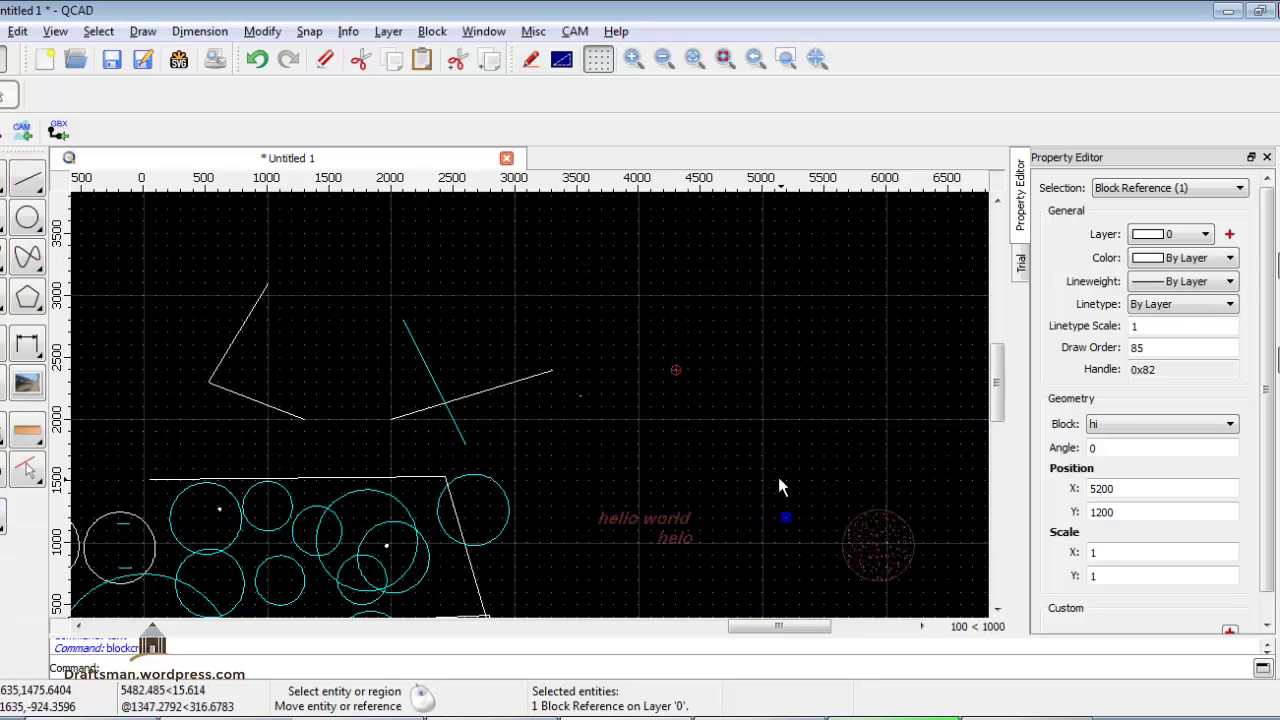
pyautogui.click(786, 517)
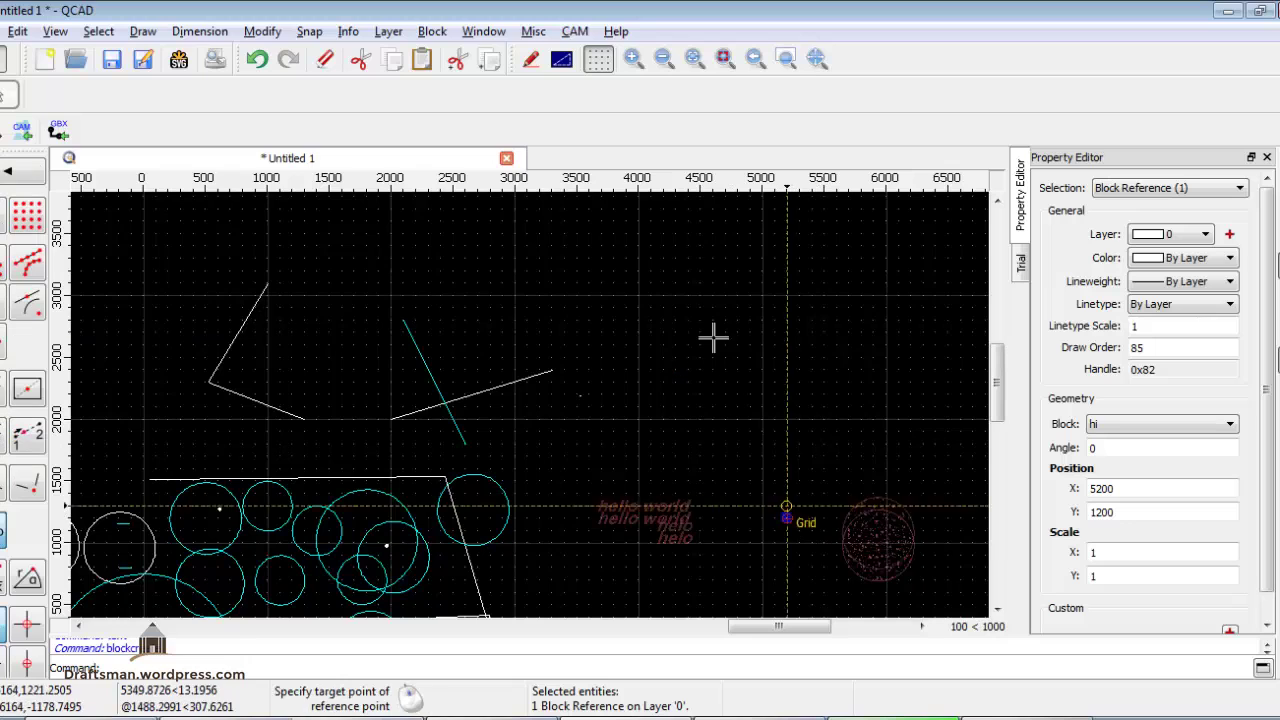
pyautogui.click(761, 220)
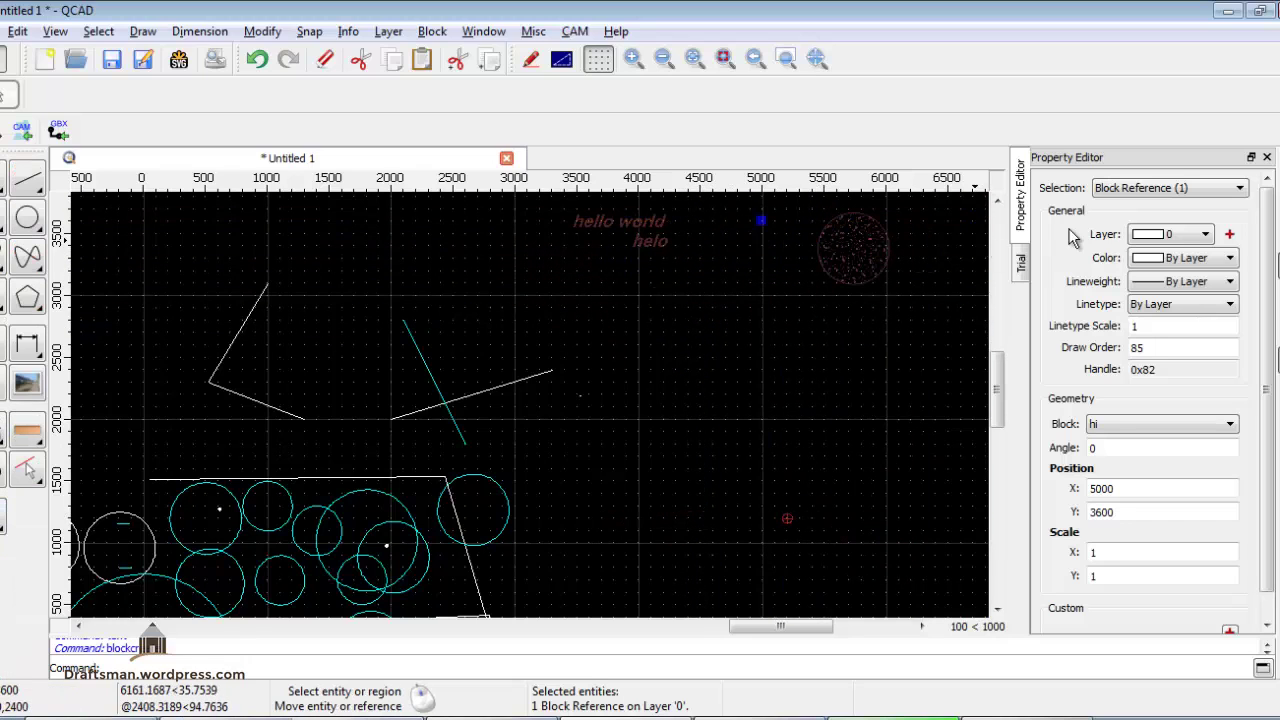